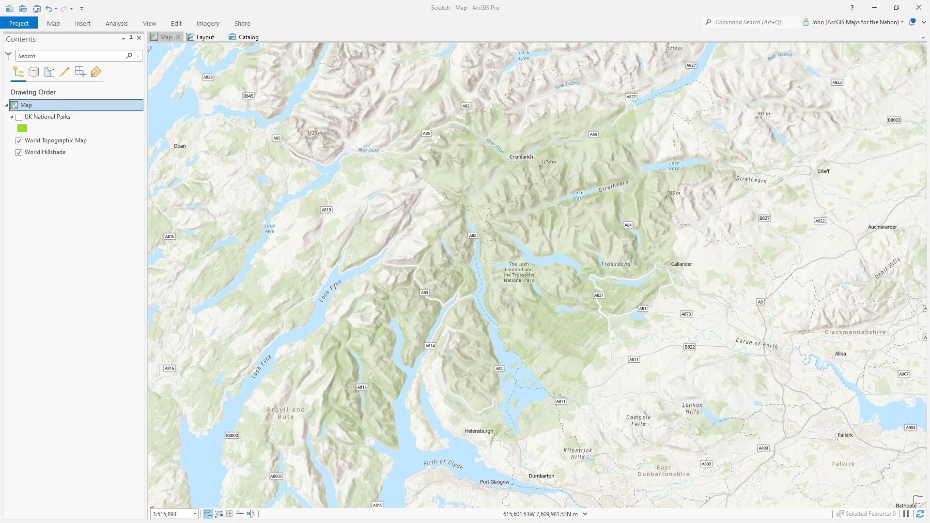
Toggle the UK National Parks layer's visibility to compare the park polygon with the basemap.
click(19, 117)
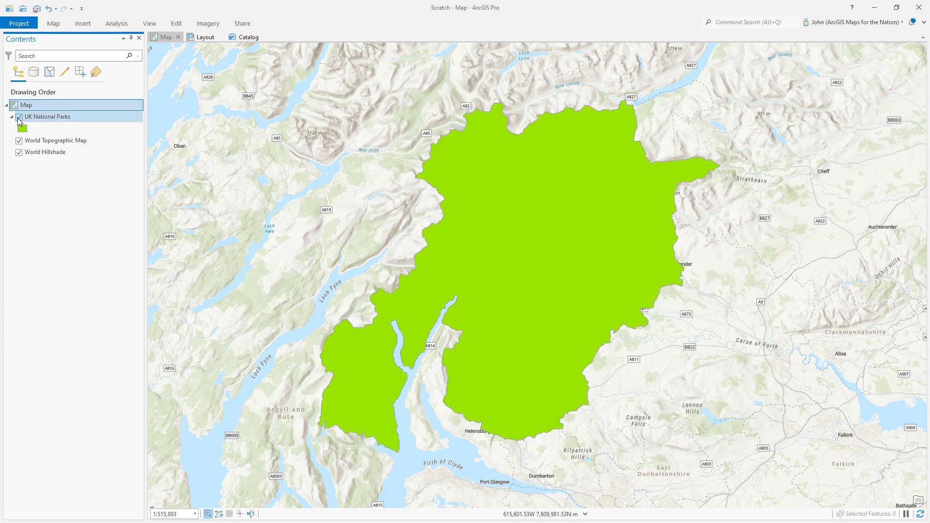
click(19, 118)
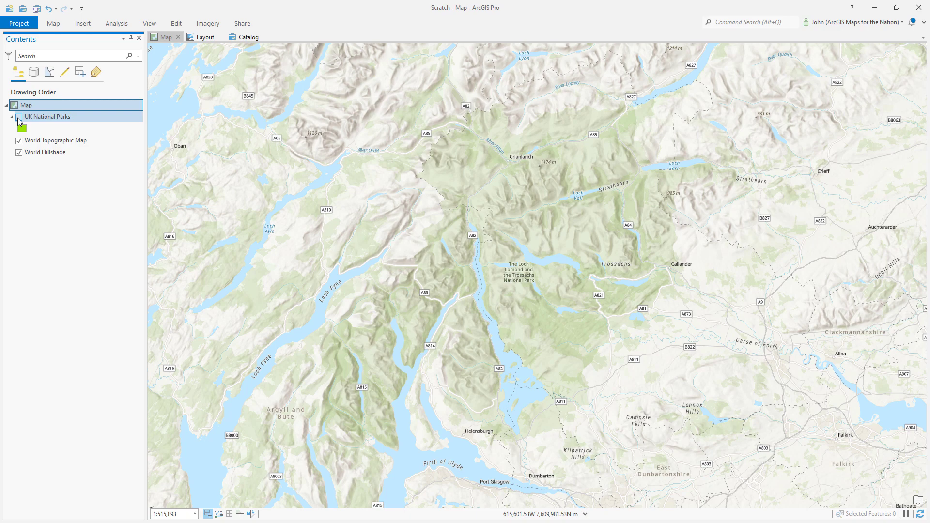
click(19, 118)
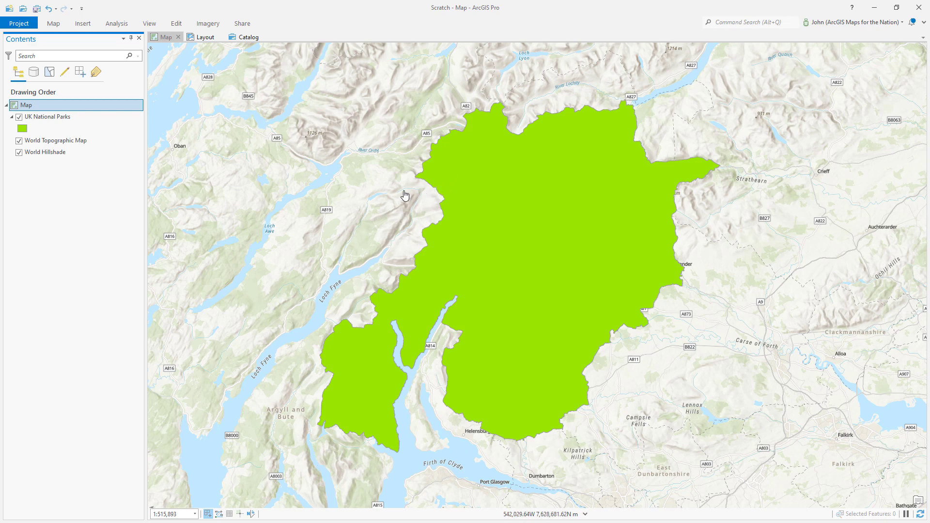
key(space)
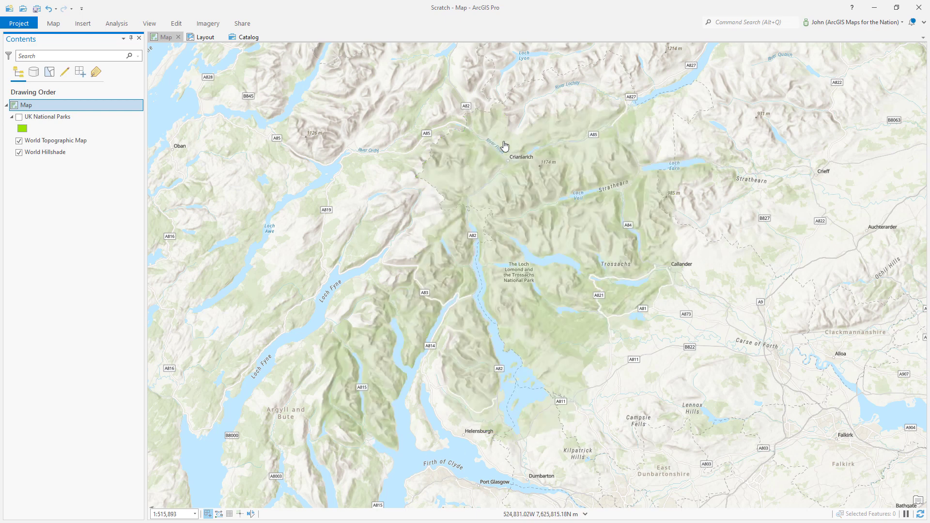
Show the UK National Parks layer and change its polygon symbol's solid fill to black.
click(19, 119)
click(22, 128)
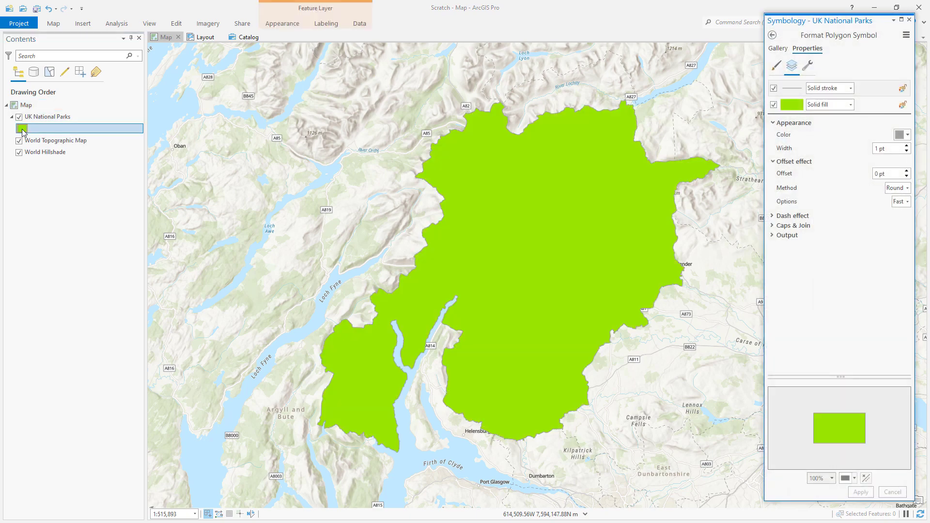
click(853, 106)
click(851, 105)
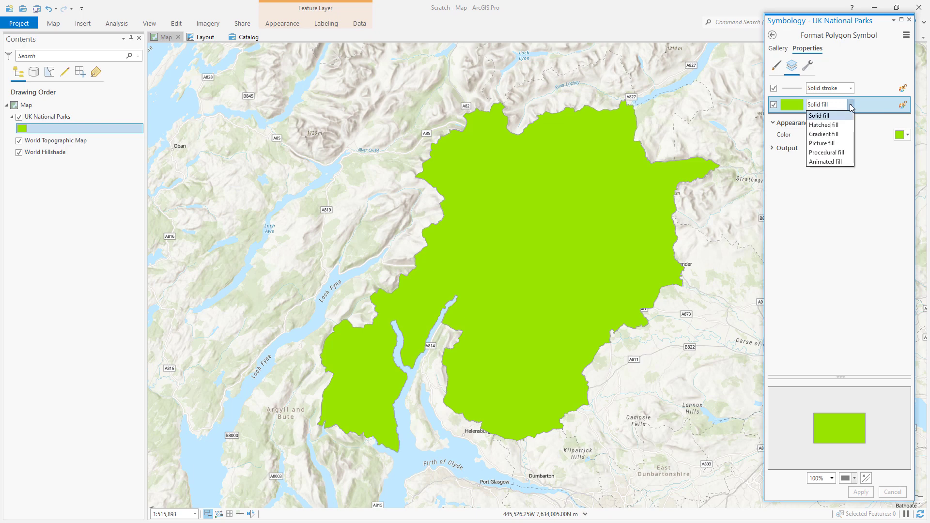
click(851, 107)
click(902, 134)
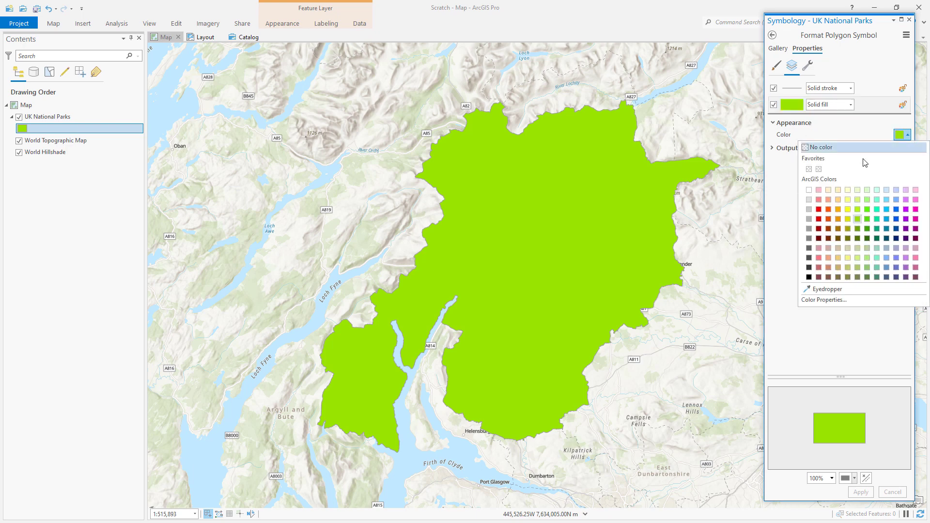
click(813, 280)
click(860, 491)
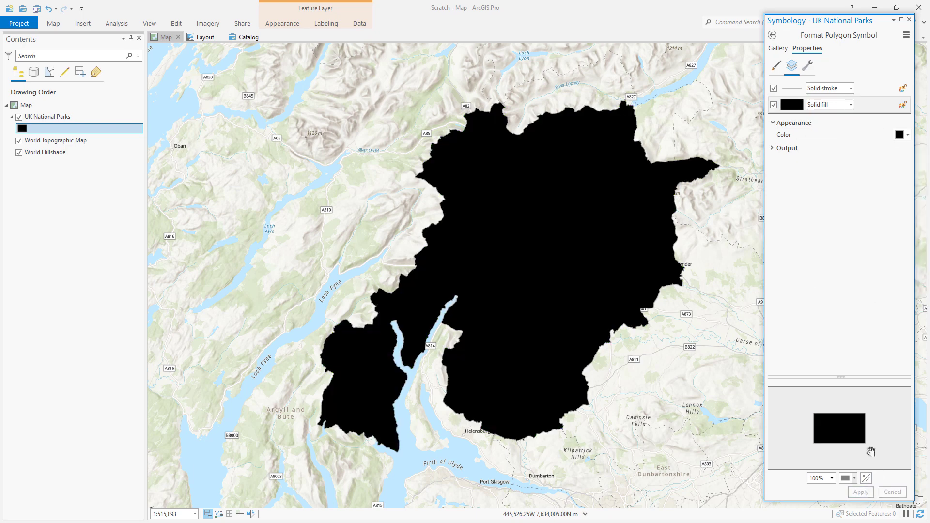
Change the UK National Parks outline to a gradient stroke with a width of 100 pt.
click(852, 90)
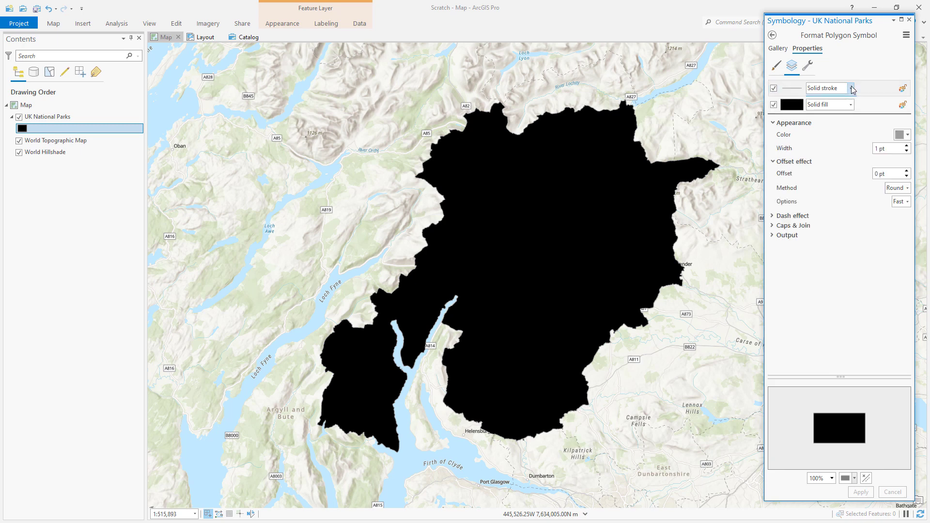
click(831, 119)
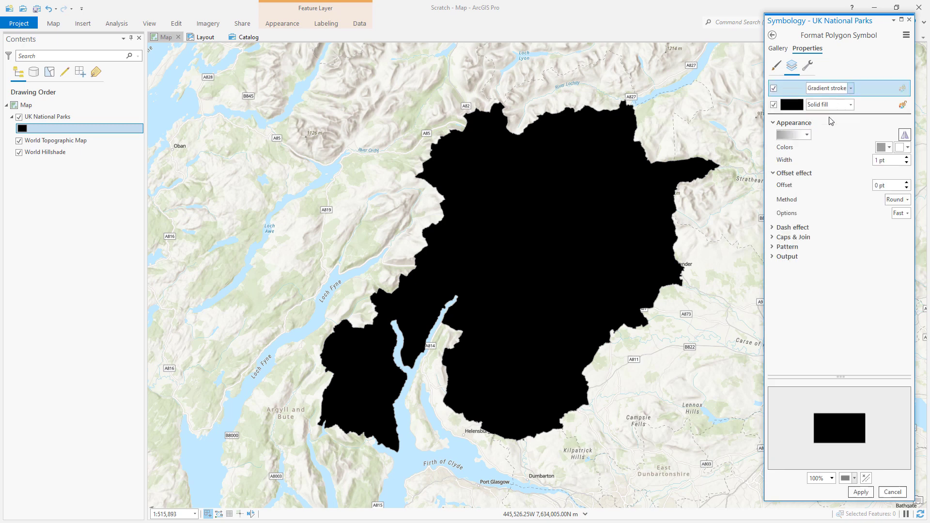
click(883, 161)
text(1)
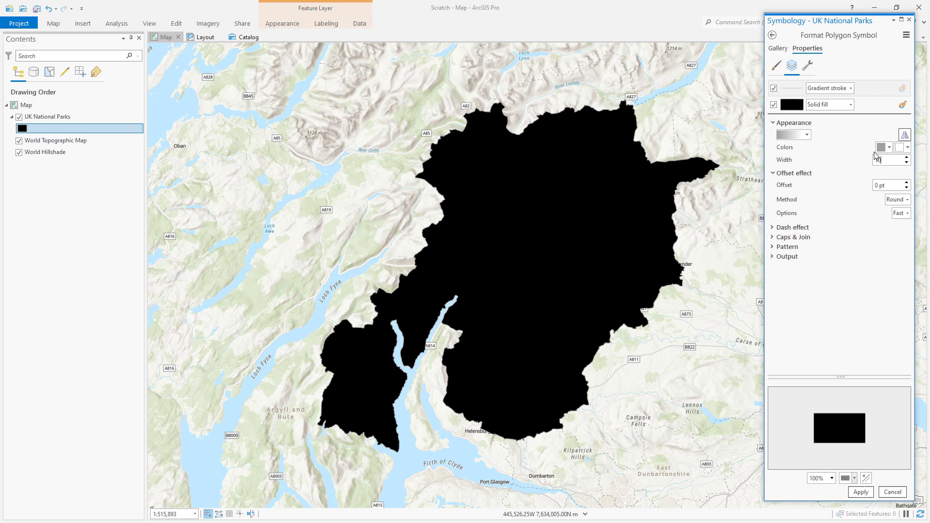
text(00)
key(Tab)
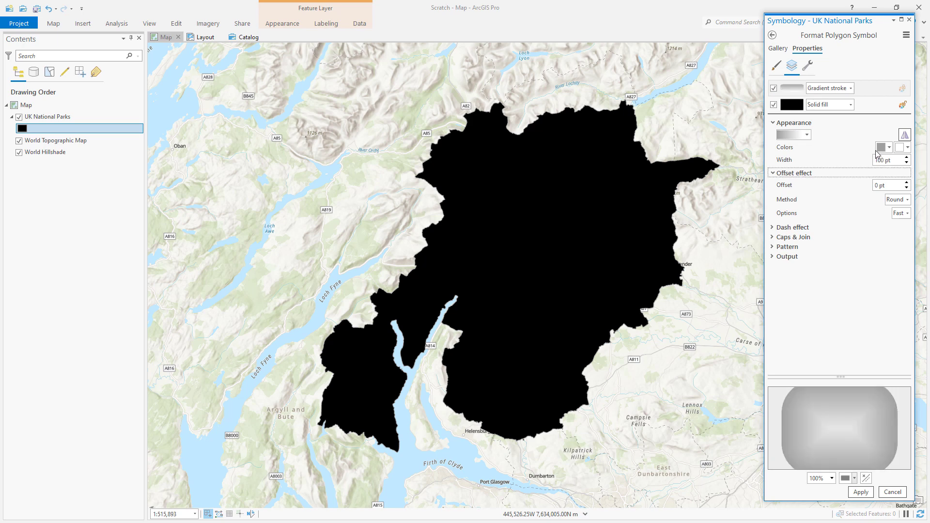
Set the gradient stroke's first color to white and second color to black, and apply the symbol.
click(881, 148)
click(810, 205)
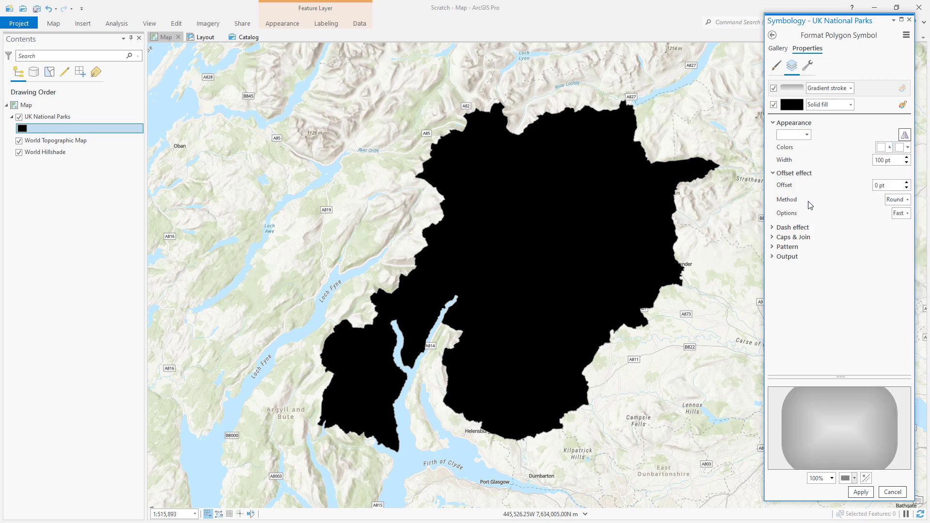
click(908, 147)
click(812, 295)
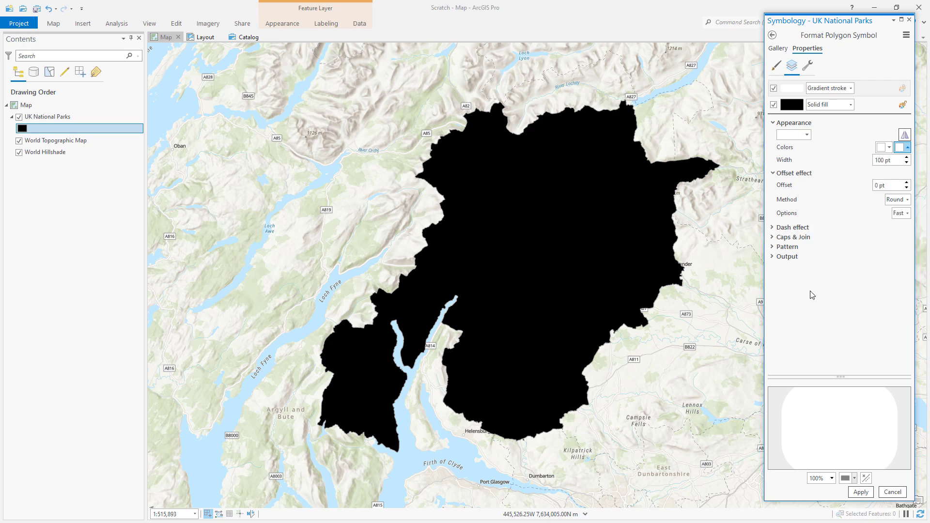
click(862, 492)
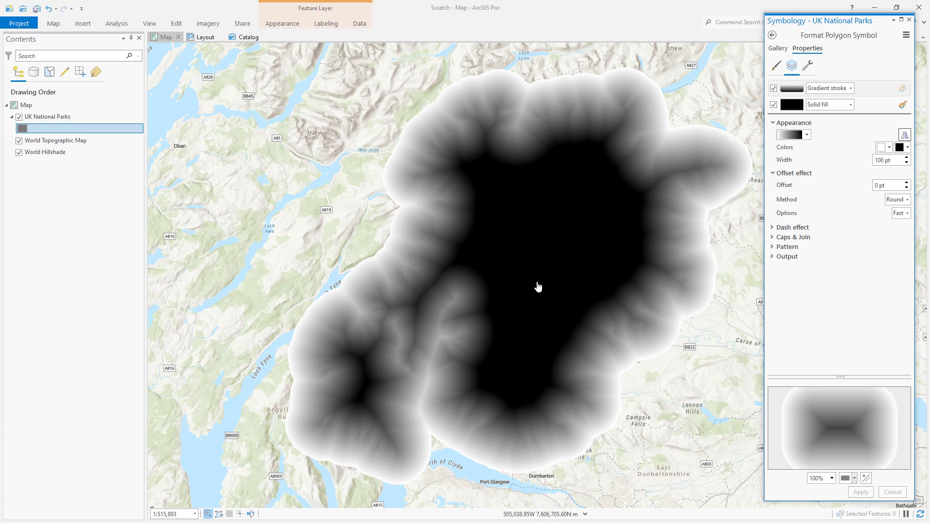
Search Living Atlas for "global background" and add the Global Background feature layer to the map.
right_click(39, 111)
click(47, 107)
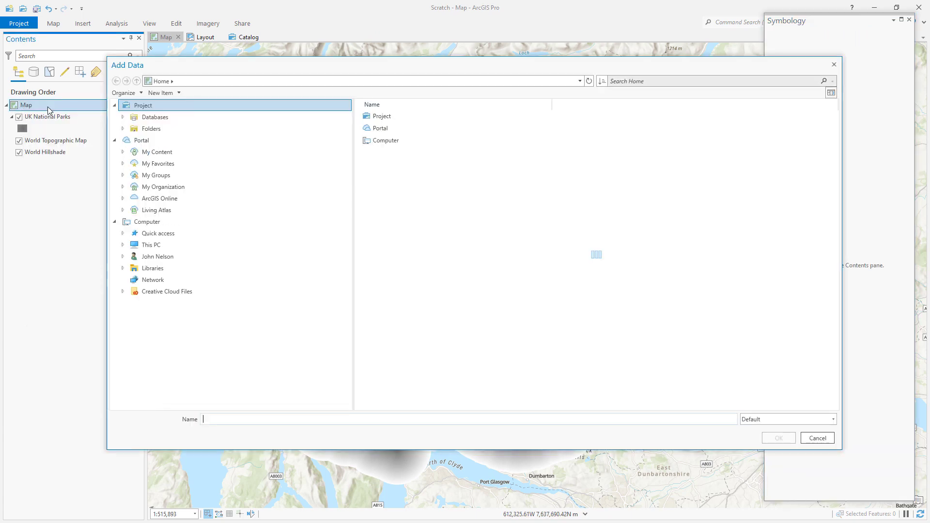
click(145, 210)
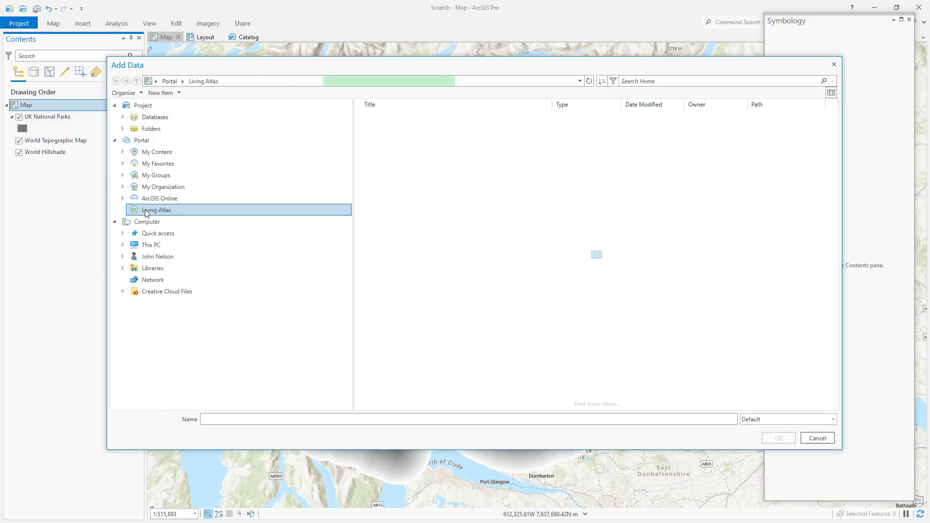
click(655, 82)
text(global b)
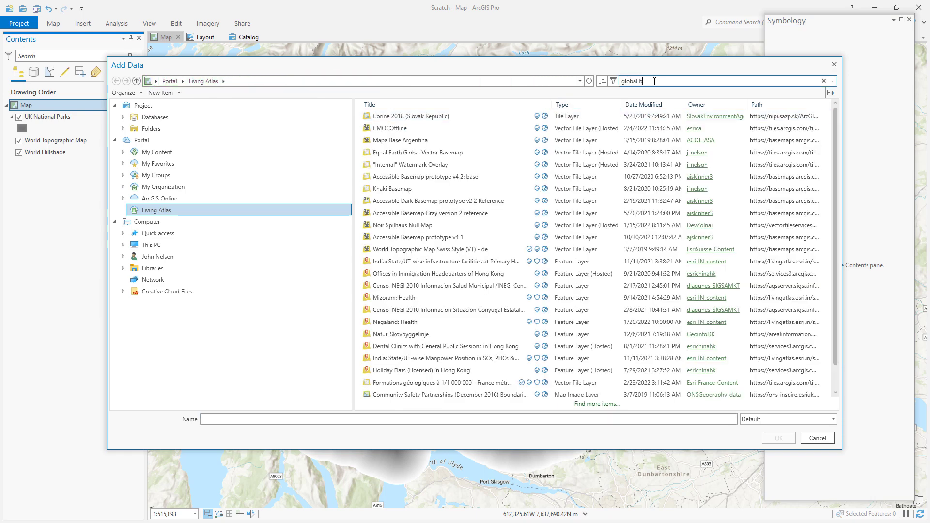
text(ackground)
key(Return)
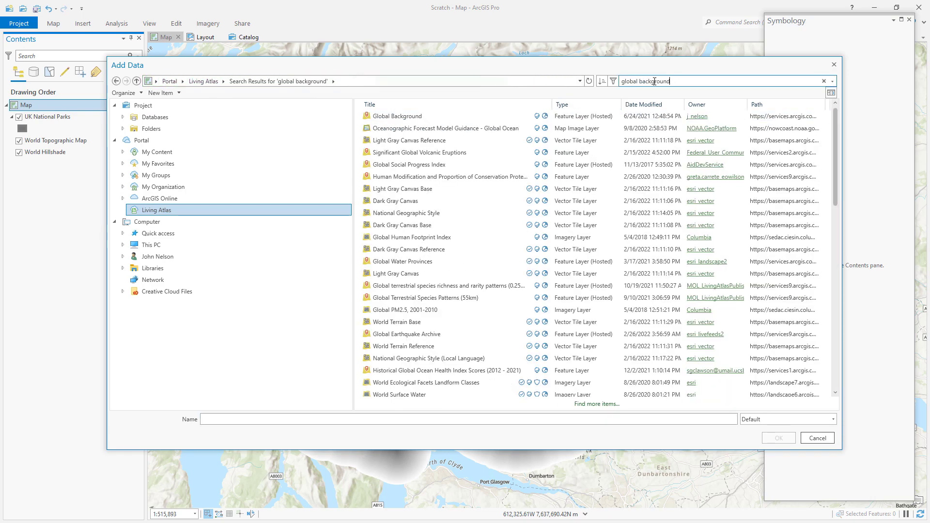
click(662, 116)
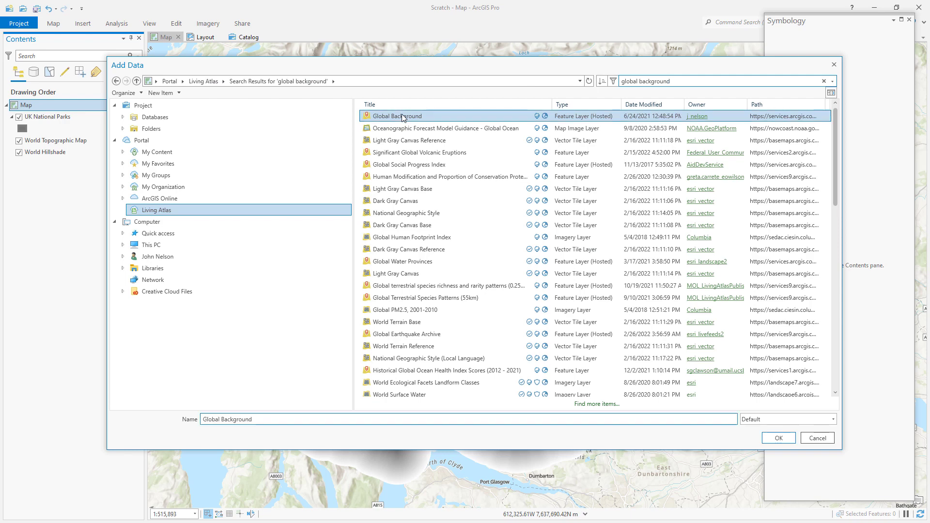
click(774, 436)
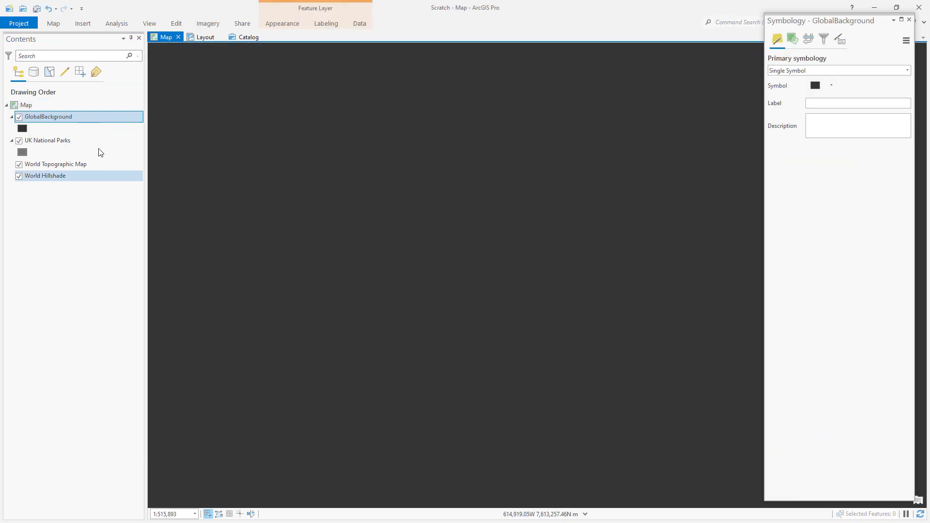
Move the GlobalBackground layer directly beneath UK National Parks and change its solid fill to white.
drag(89, 121, 78, 154)
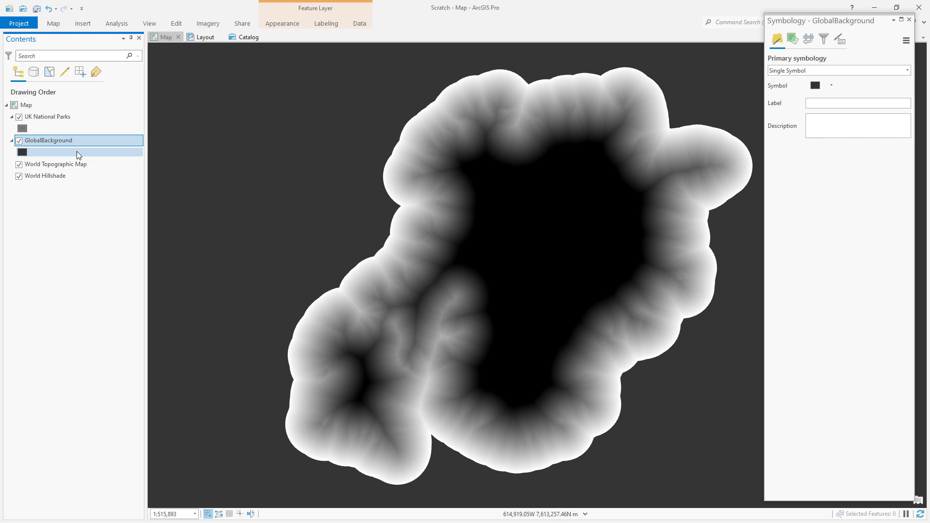
click(27, 154)
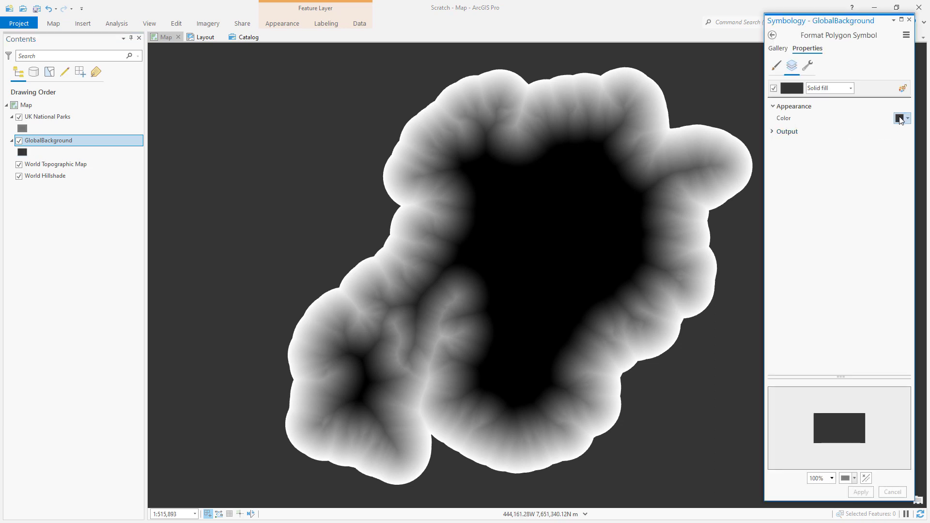
click(907, 118)
click(810, 173)
click(861, 492)
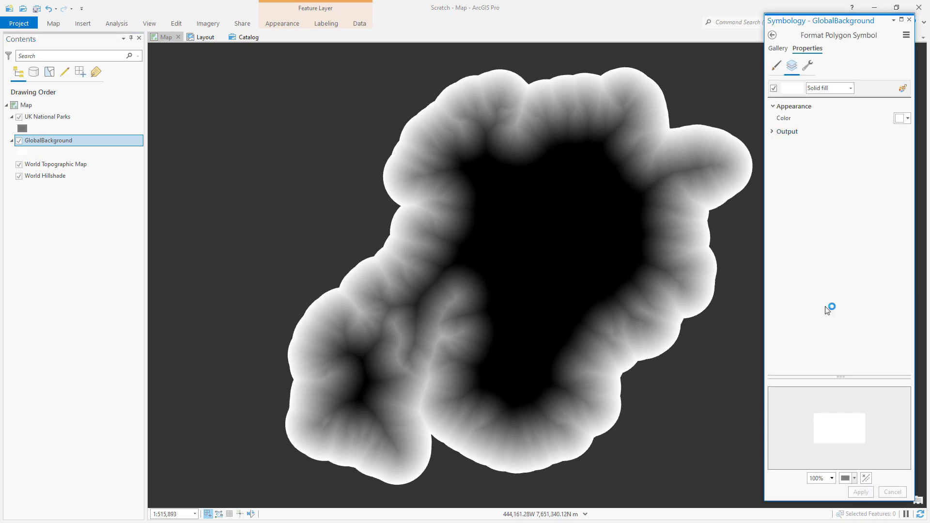
click(909, 20)
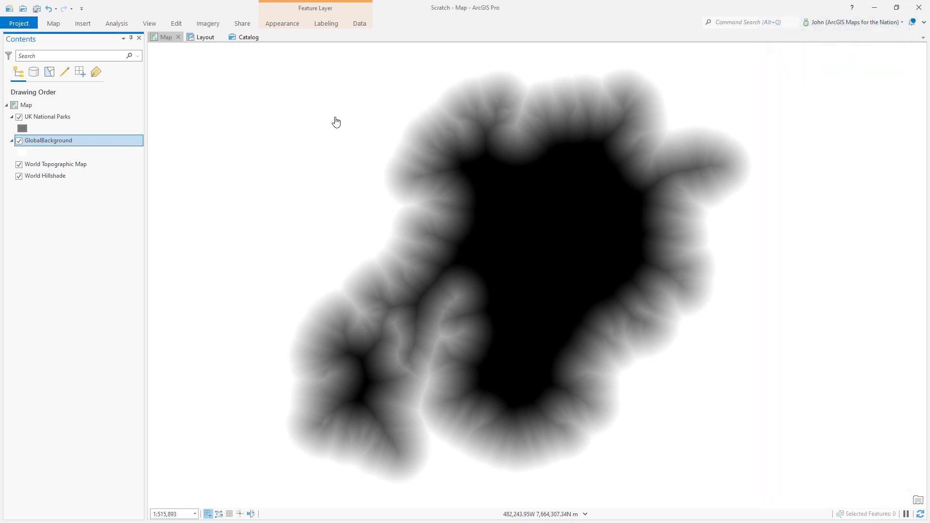
Group the UK National Parks and GlobalBackground layers into a new group layer.
click(109, 118)
ctrl+click(86, 145)
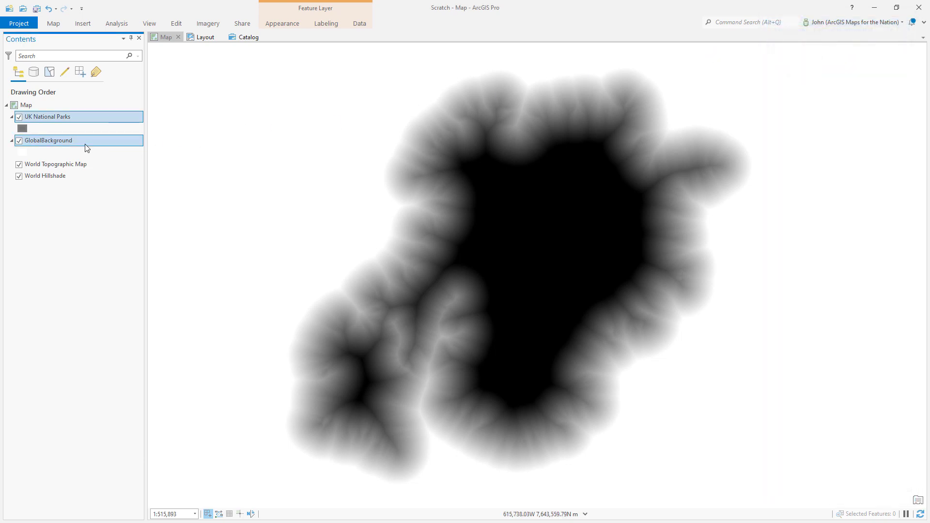
right_click(86, 144)
click(110, 173)
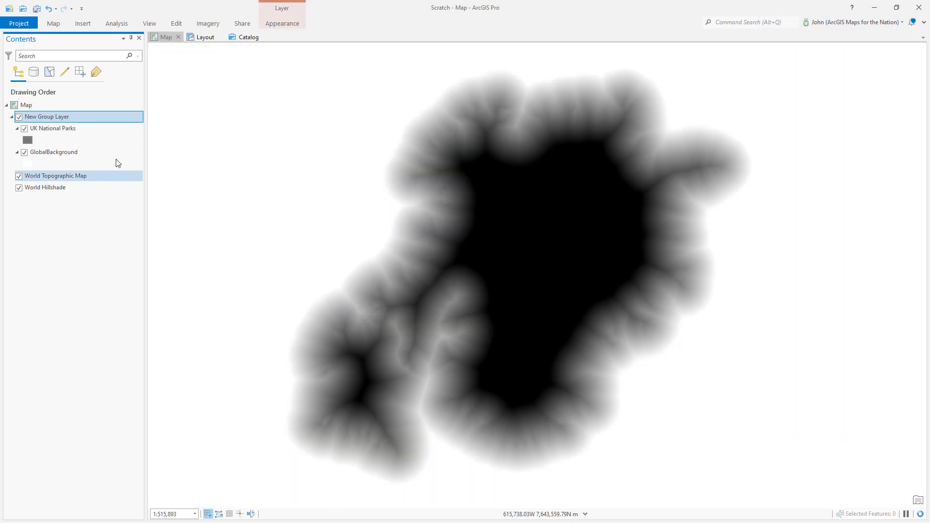
Set the new group layer's blend mode so its black areas reveal the basemap and its white areas hide it.
click(283, 24)
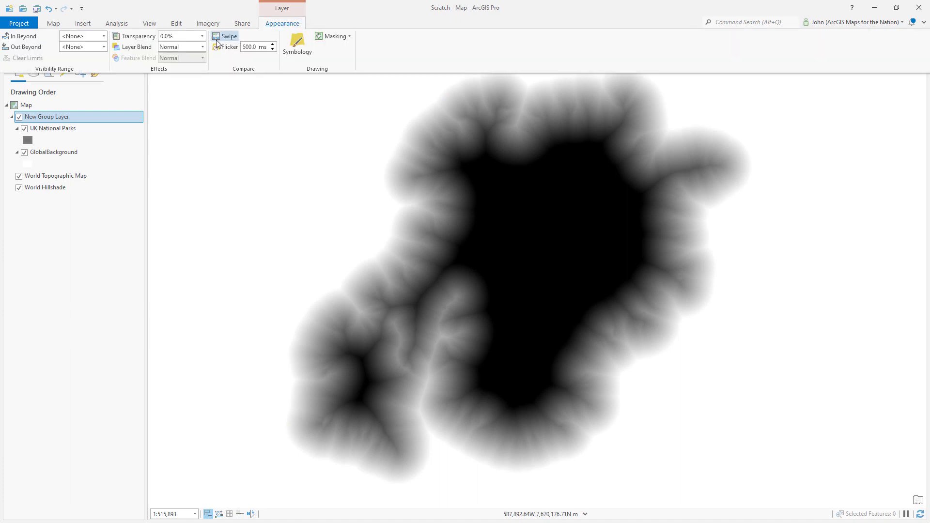
click(202, 50)
click(174, 89)
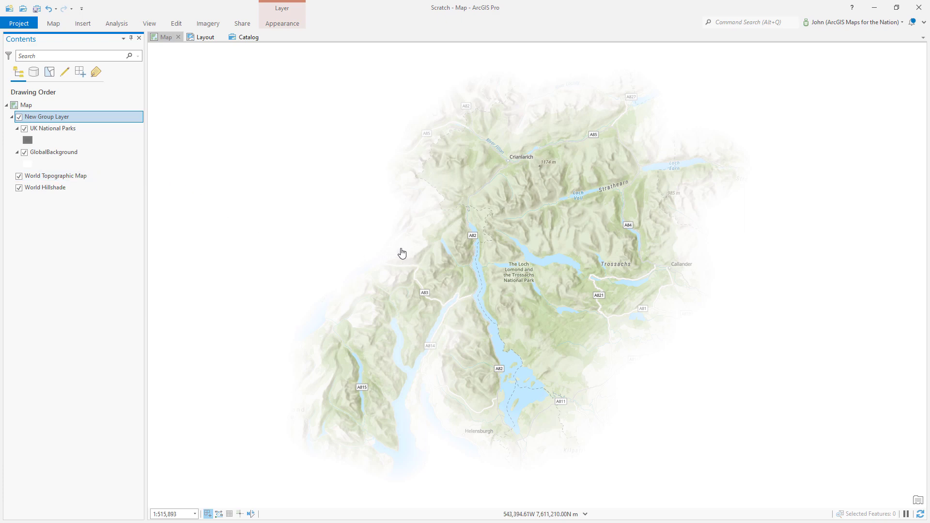
Add a black color stop at 51% to the UK National Parks gradient stroke's color scheme, keeping the black end stop, and apply it.
click(30, 143)
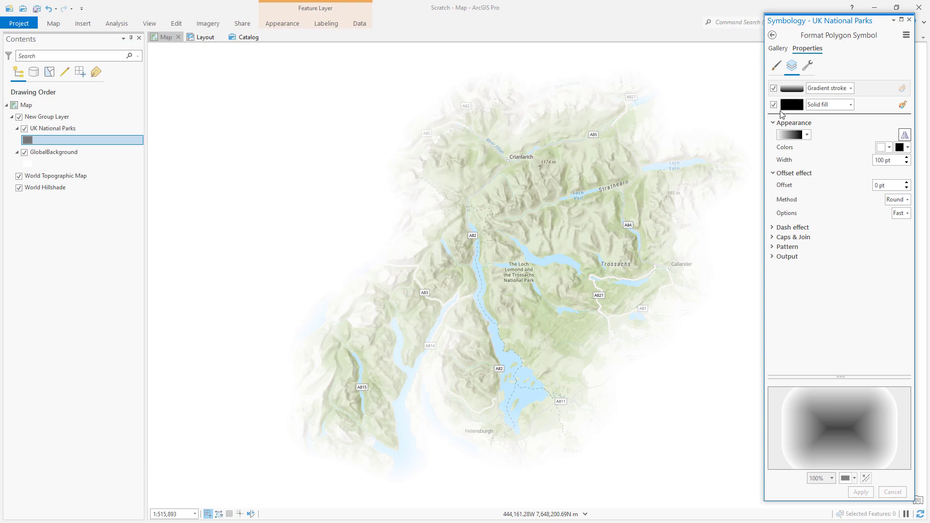
click(807, 135)
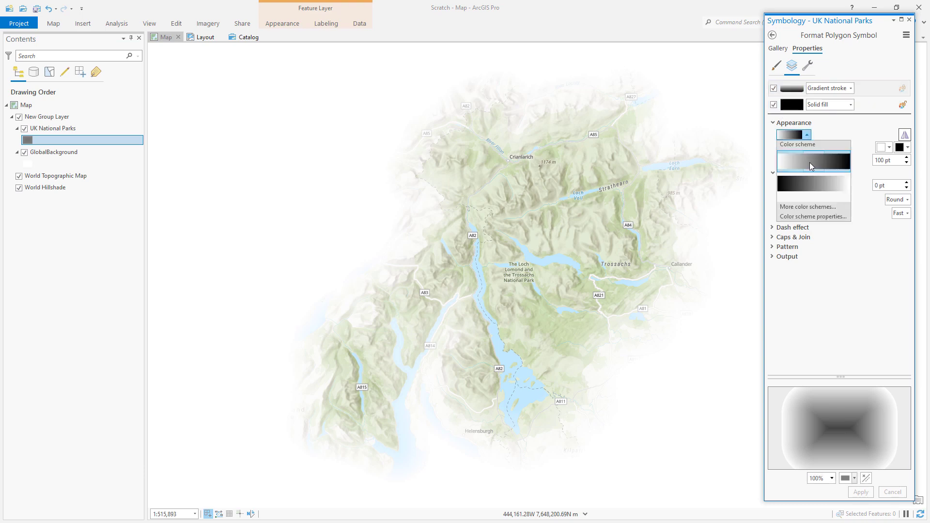
click(805, 218)
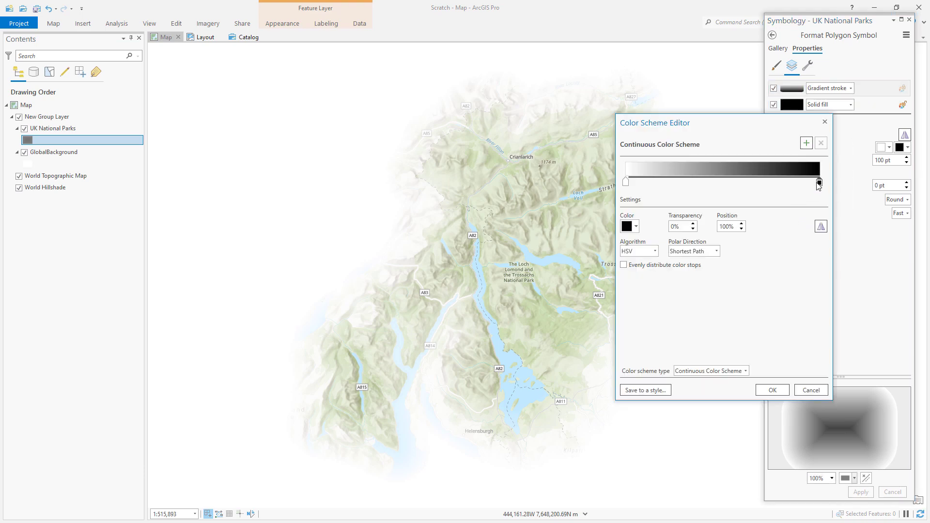
drag(818, 186, 728, 189)
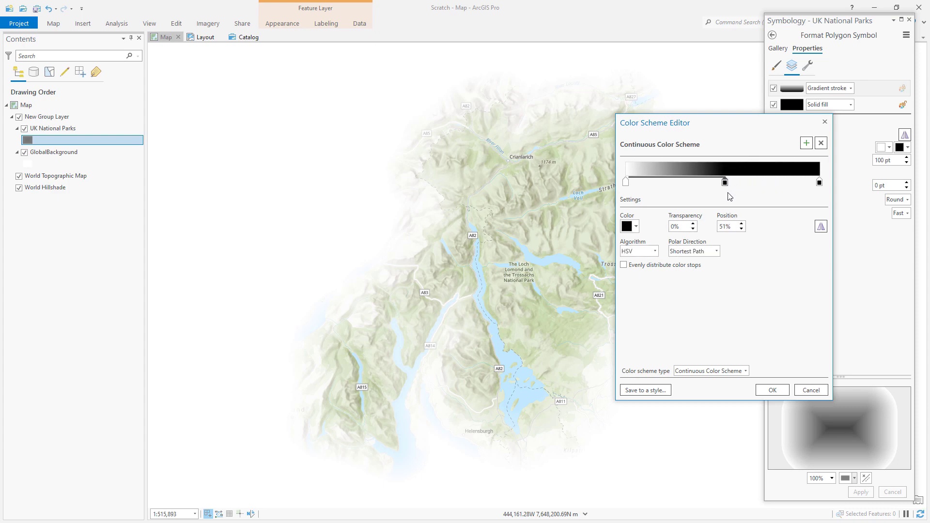
click(772, 392)
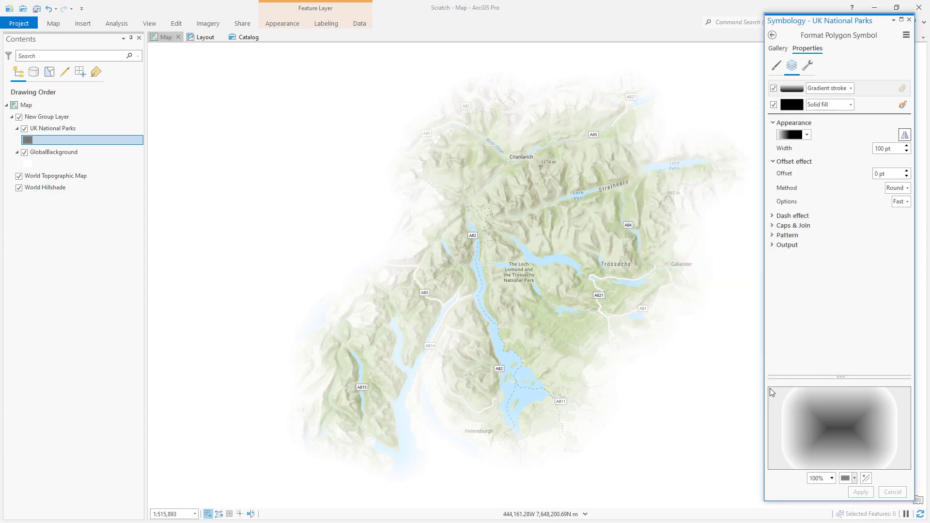
click(860, 493)
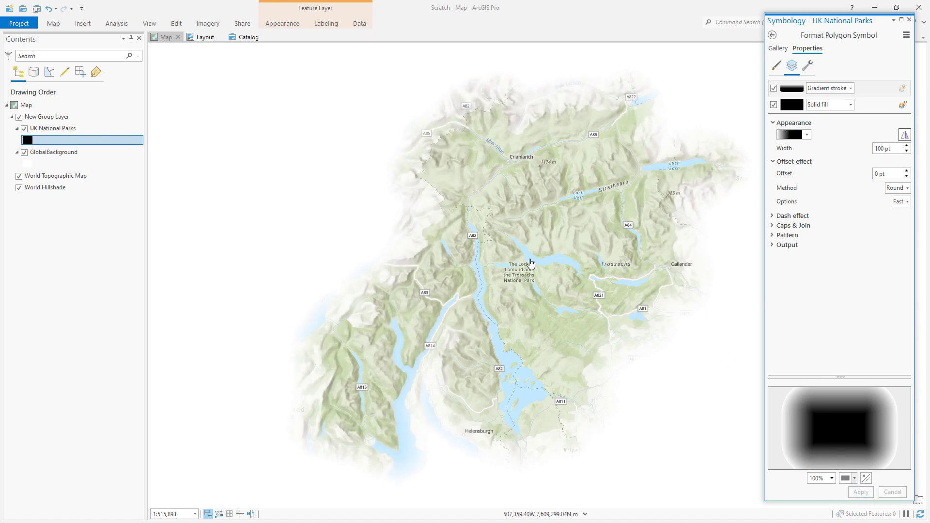
Set the transparency of New Group Layer to 20% so the surrounding basemap shows faintly.
click(909, 20)
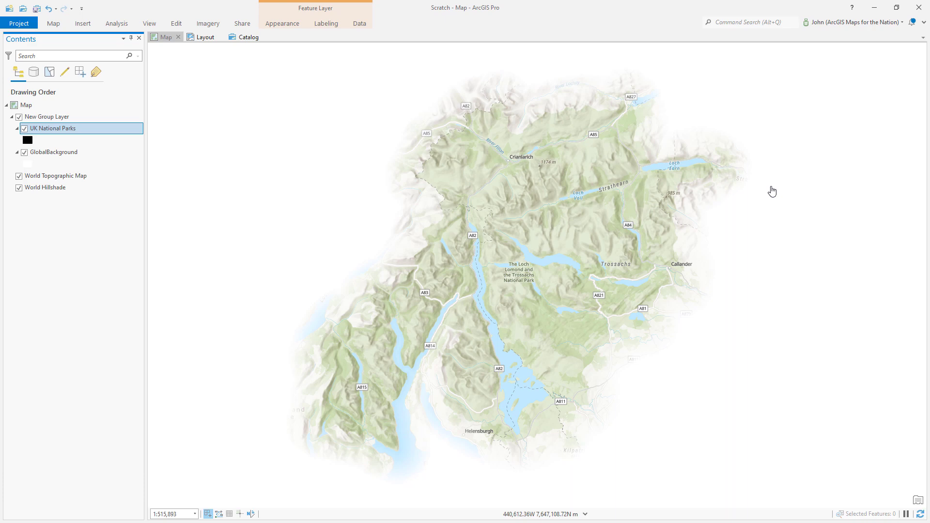
click(109, 117)
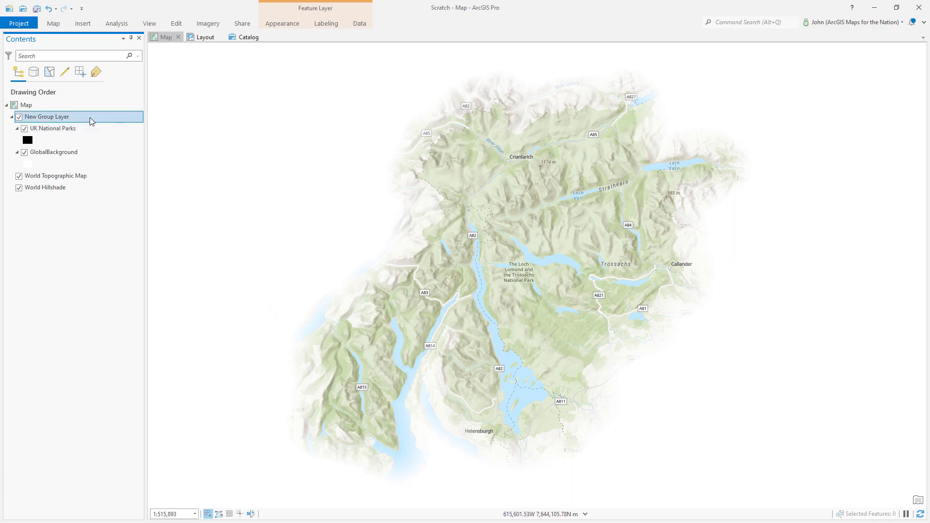
click(288, 25)
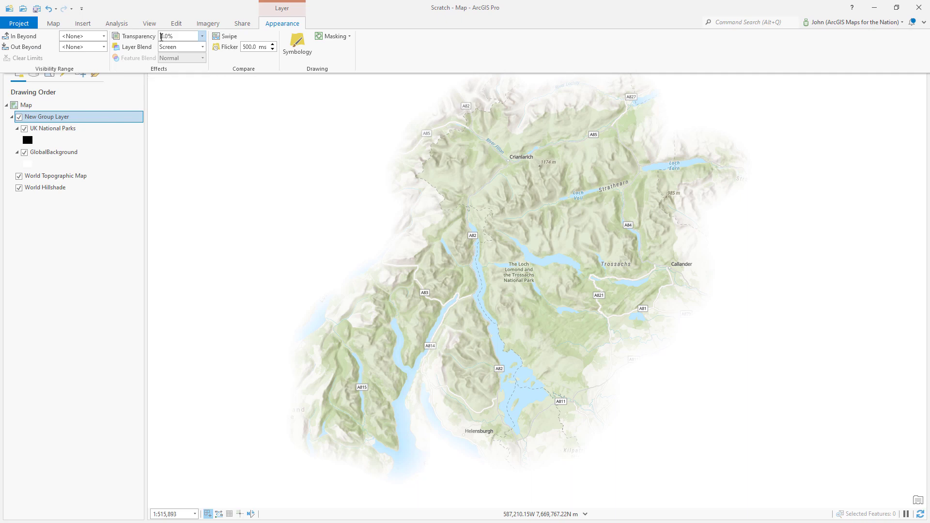
text(20)
key(Return)
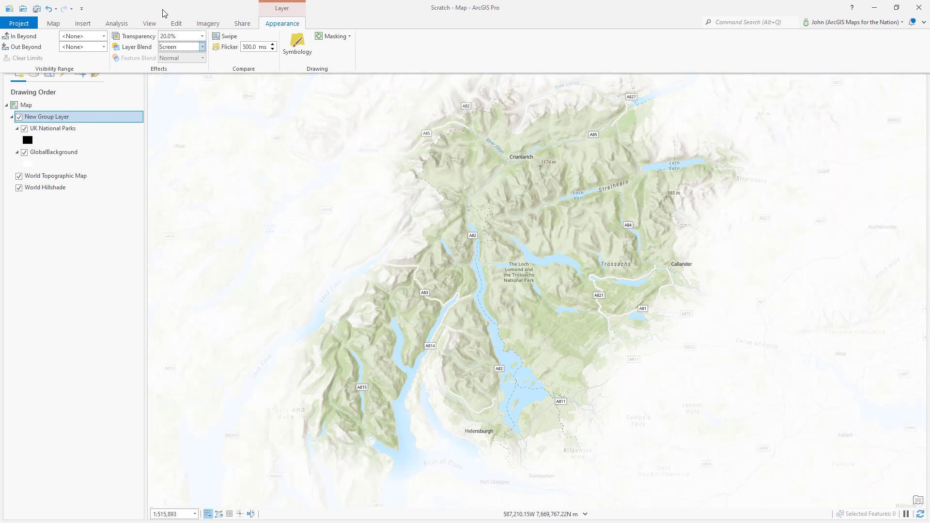
click(162, 10)
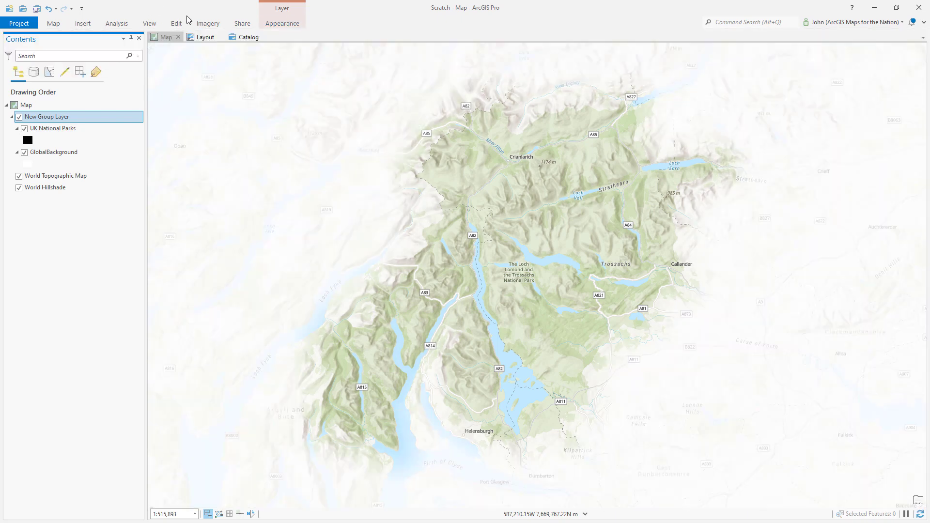
Examine the layer blend modes available for New Group Layer.
click(274, 25)
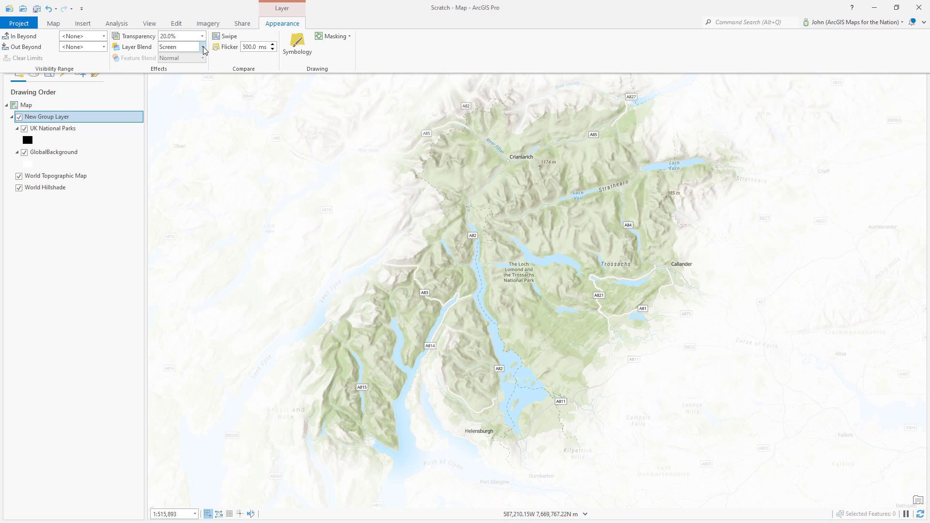
click(203, 48)
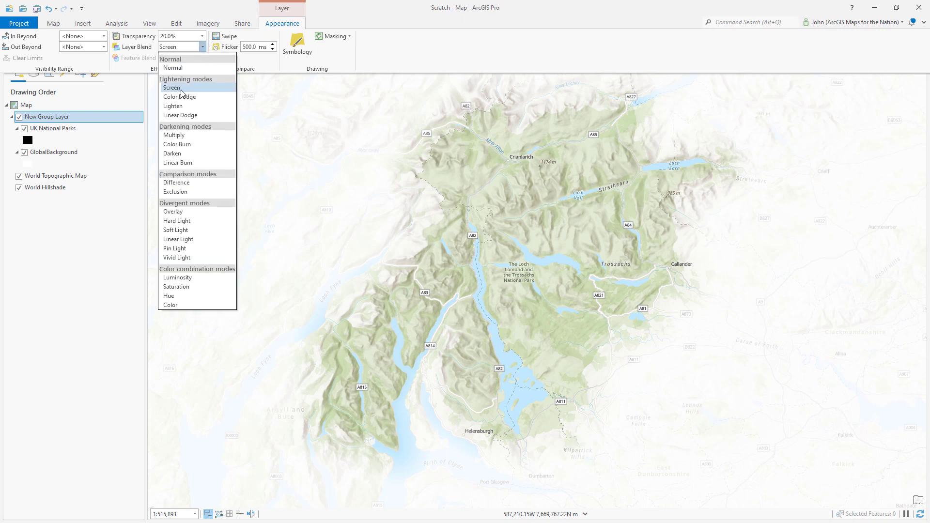
click(179, 230)
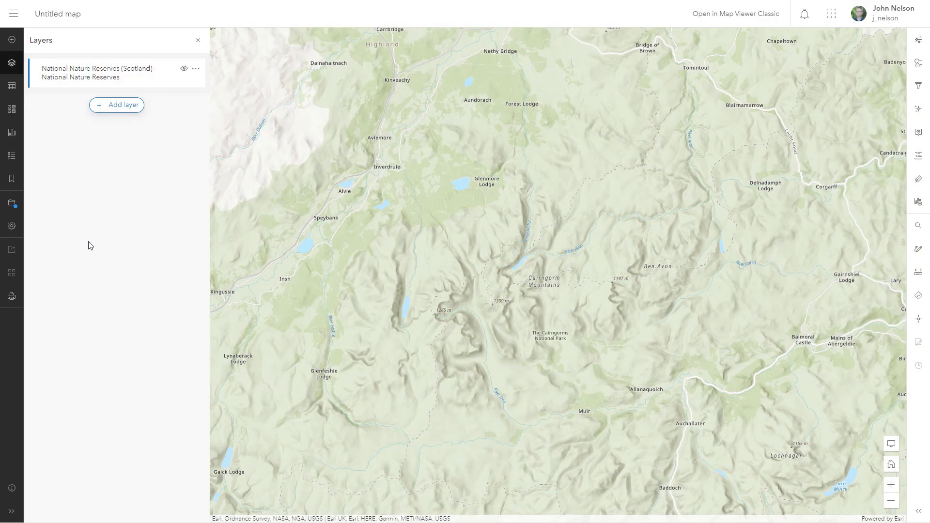
In Map Viewer, show the National Nature Reserves (Scotland) layer and add the Global Background layer from Living Atlas.
click(184, 69)
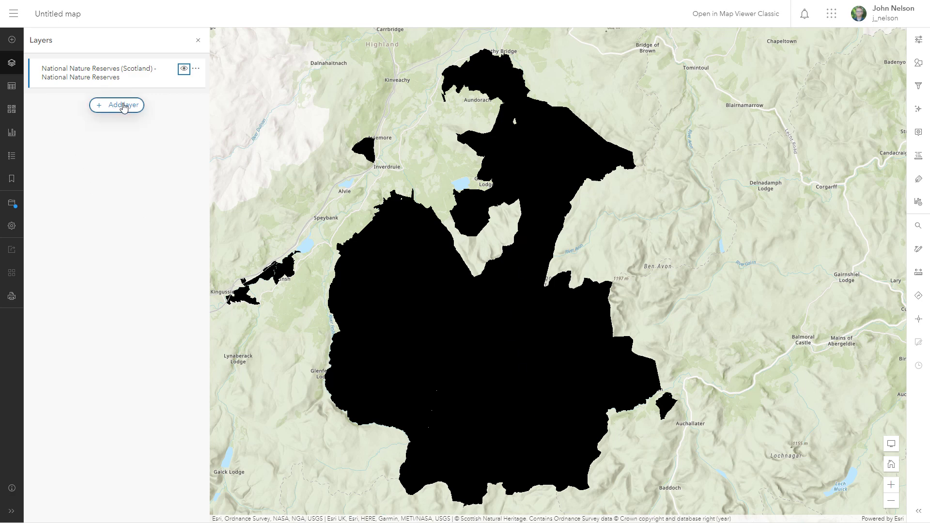
click(99, 106)
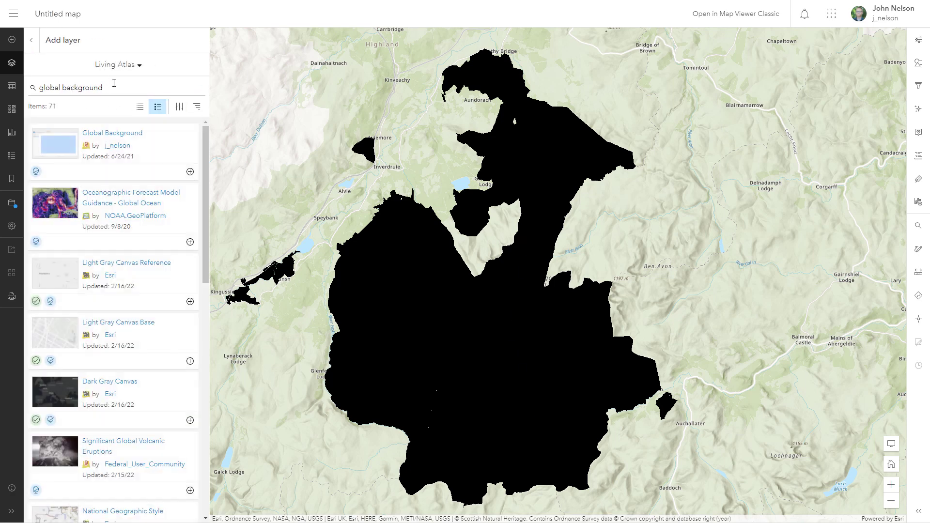
click(190, 173)
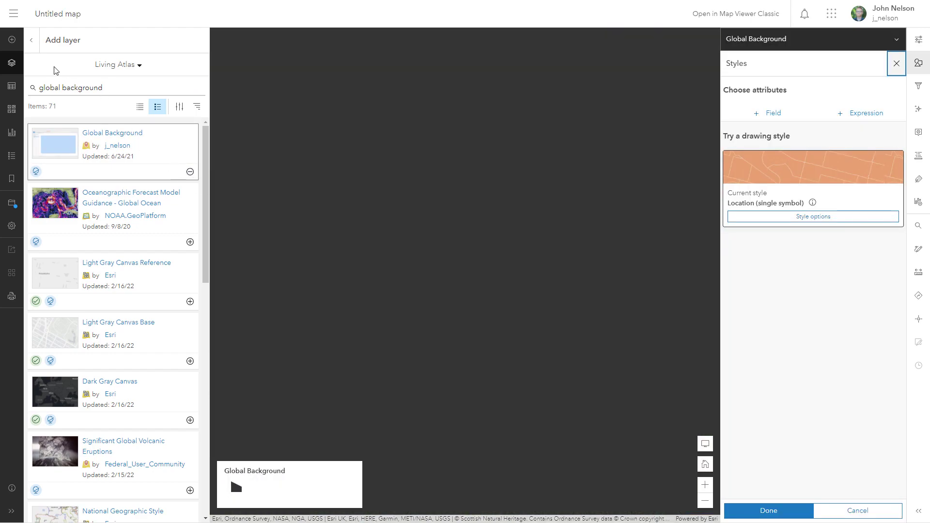
click(31, 41)
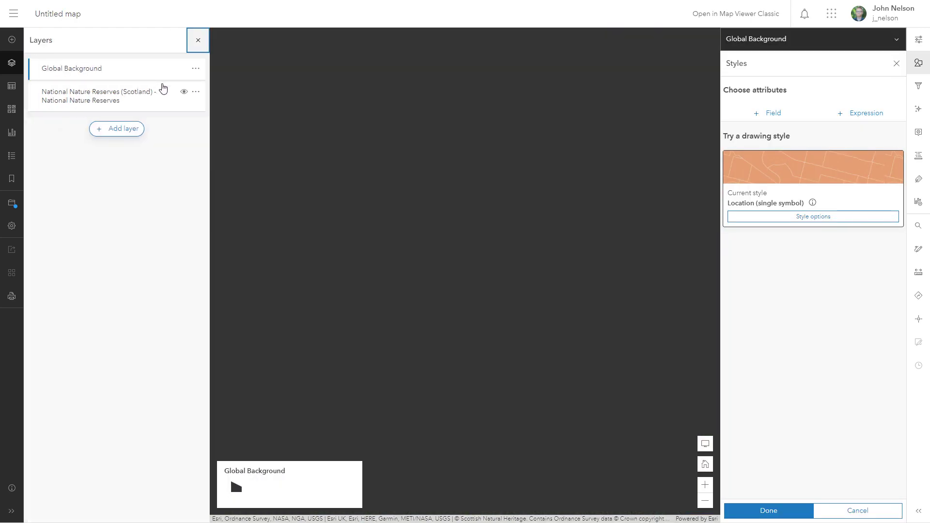
Put the National Nature Reserves layer in a new group and move Global Background into that group beneath it.
click(196, 93)
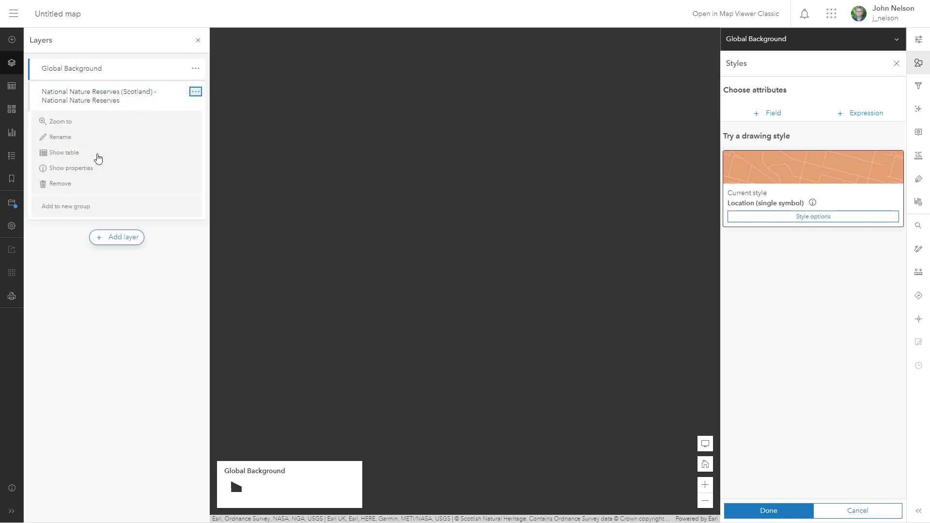
click(68, 207)
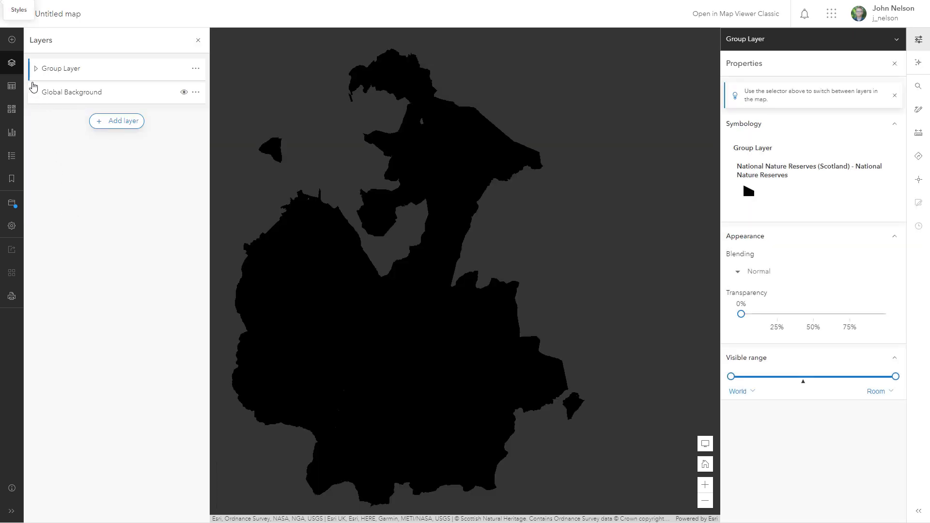
click(35, 70)
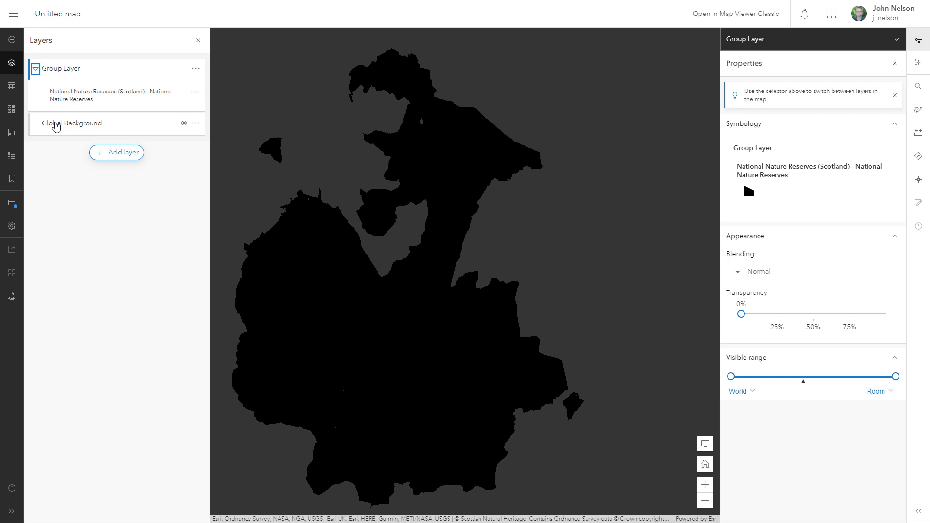
drag(56, 127, 69, 122)
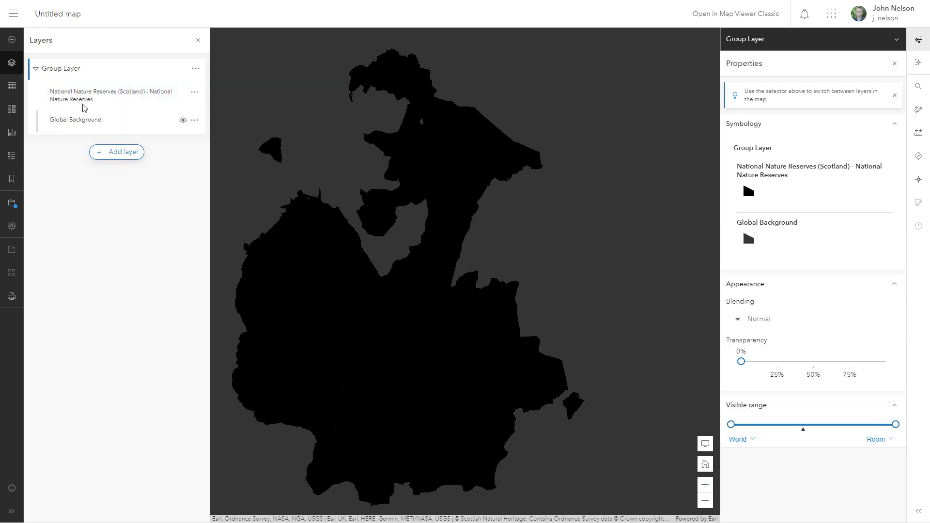
Change the Global Background layer's fill color to white.
click(85, 120)
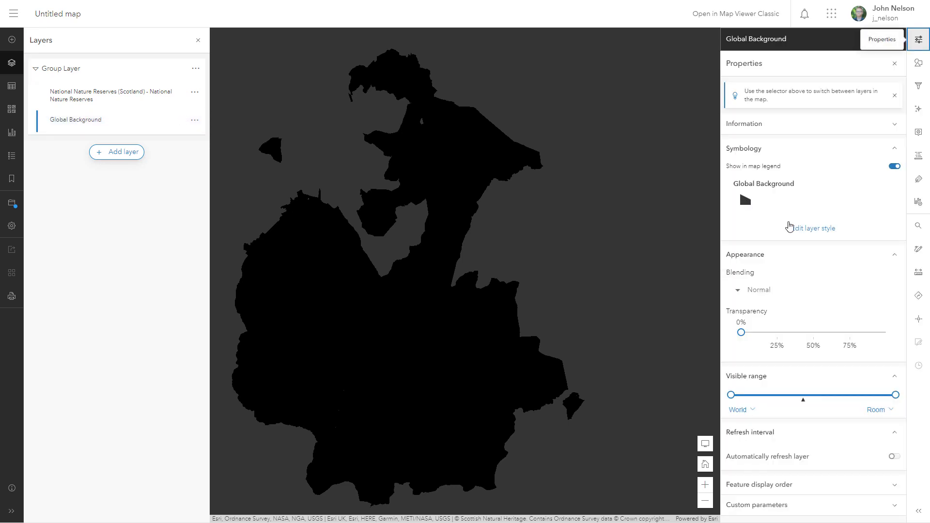
click(789, 226)
click(789, 220)
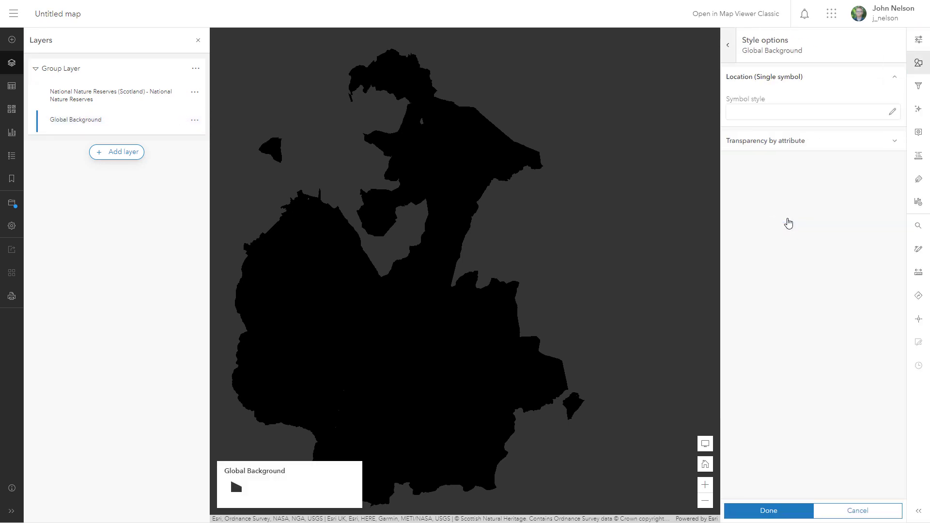
click(733, 114)
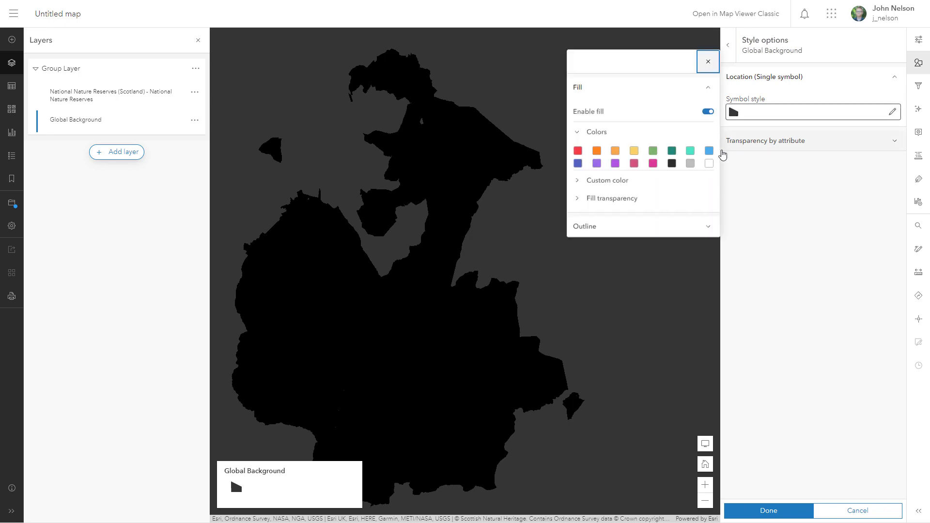
click(708, 164)
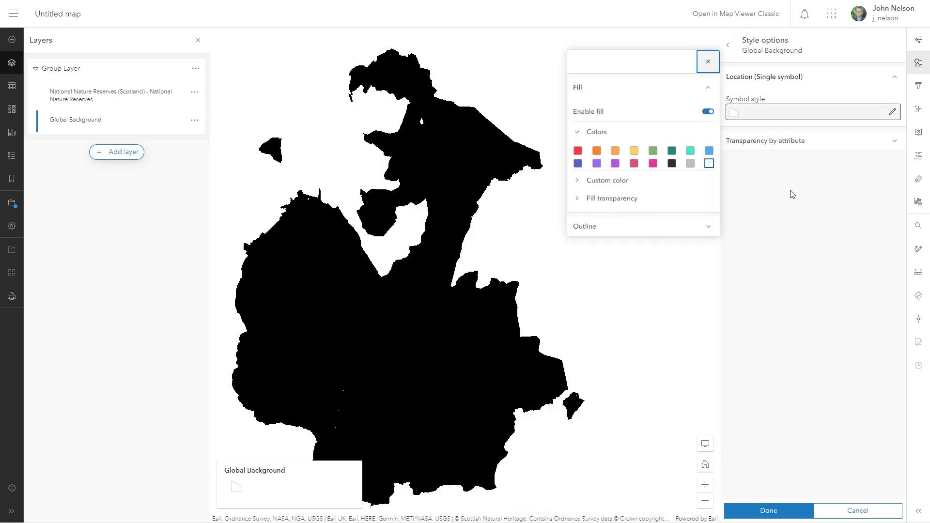
click(918, 62)
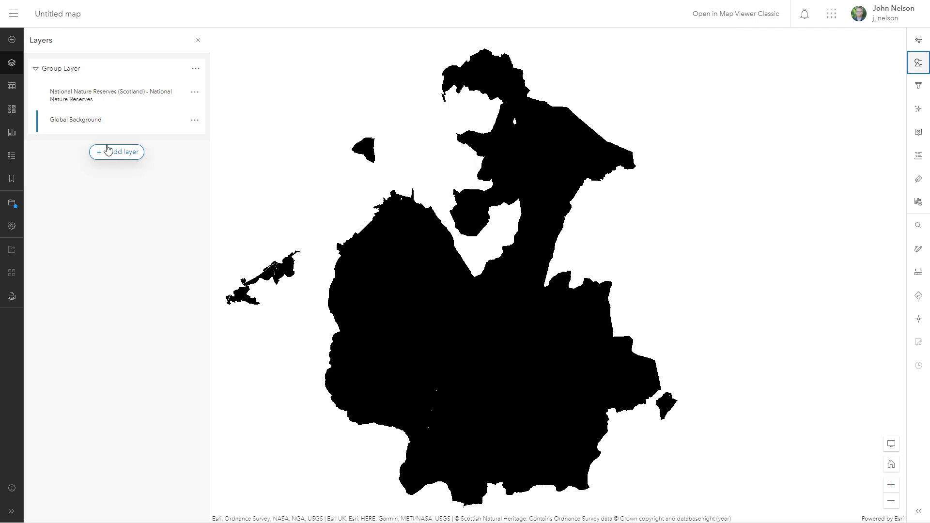
Set the group layer's blending to Screen and apply a Blur effect with a strength of 17.
click(85, 73)
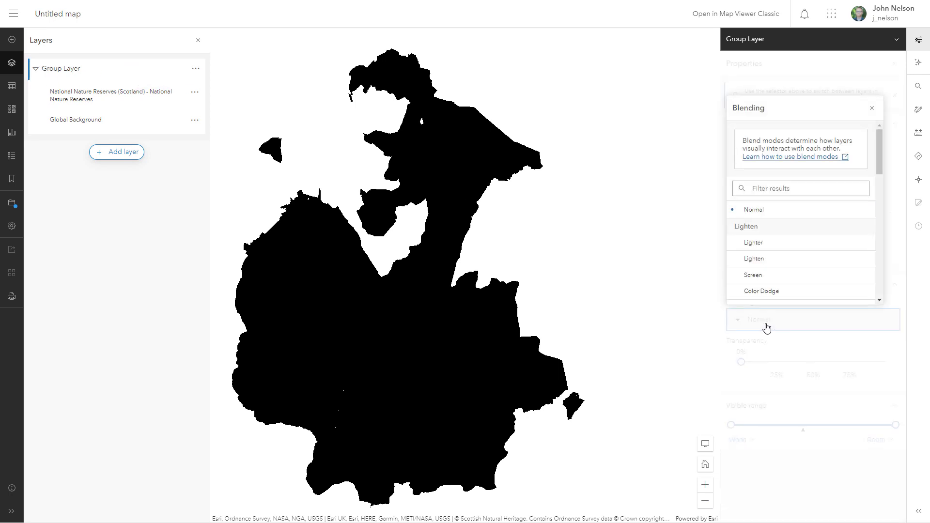
click(760, 281)
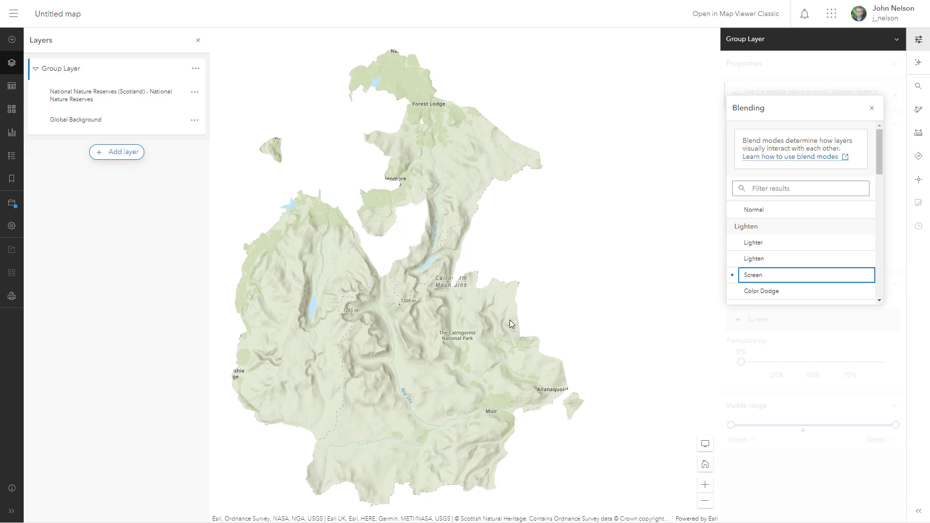
click(918, 65)
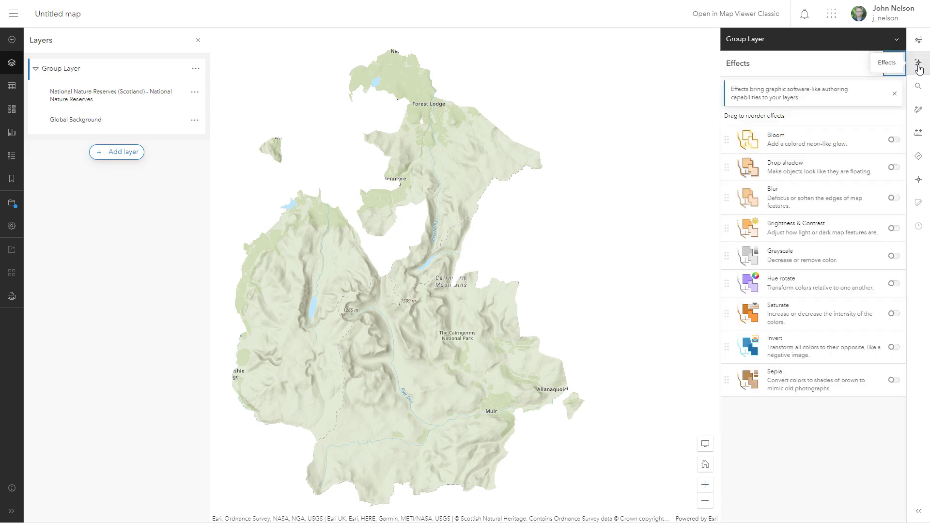
click(894, 199)
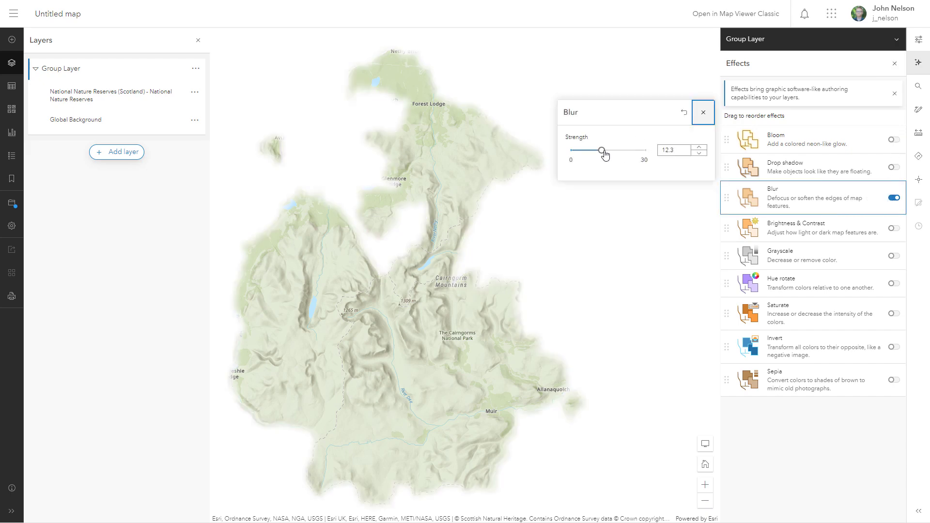
mouse_move(604, 151)
mouse_down()
mouse_move(622, 151)
mouse_move(614, 158)
mouse_up()
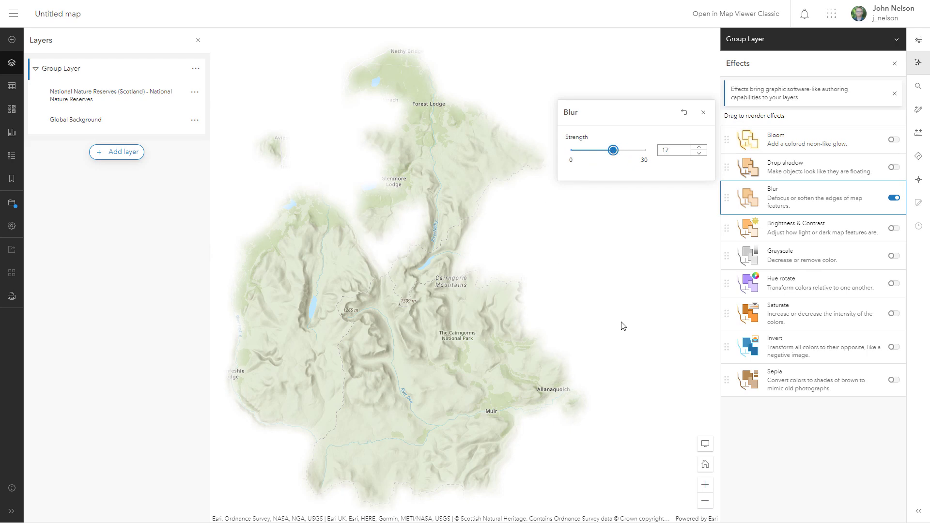
Make the group layer slightly transparent so the basemap outside the reserves shows through faintly.
click(921, 41)
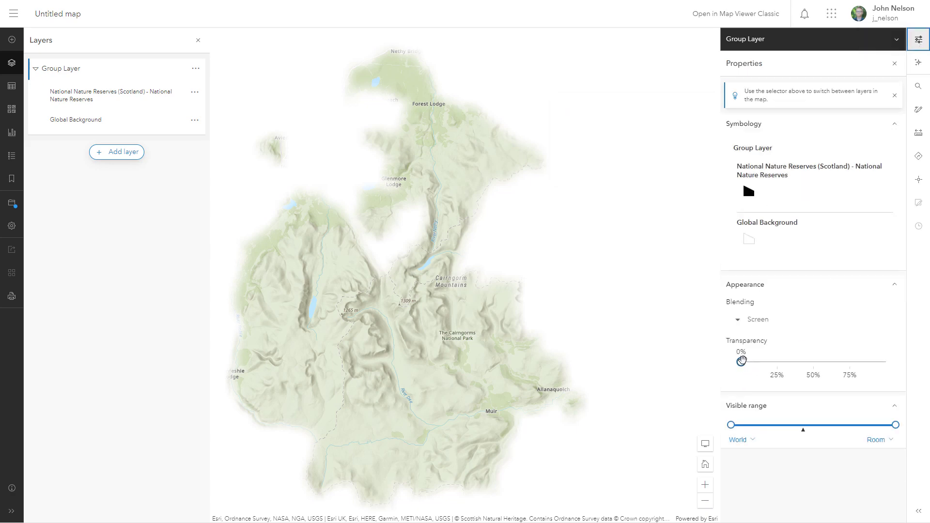
mouse_move(746, 359)
drag(746, 359, 765, 360)
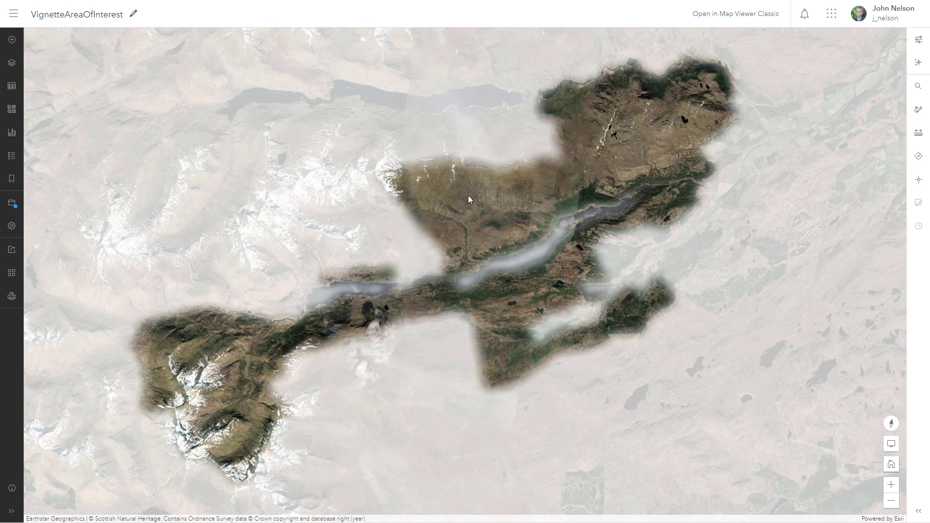
In the VignetteAreaOfInterest map, set the Global Background layer's fill to custom black, hex 000000, and finish the styling.
click(12, 63)
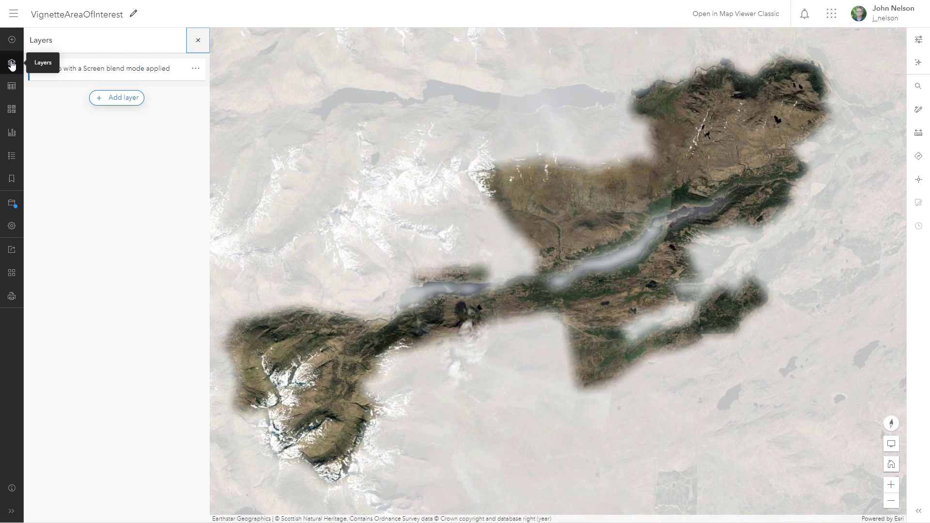
click(36, 70)
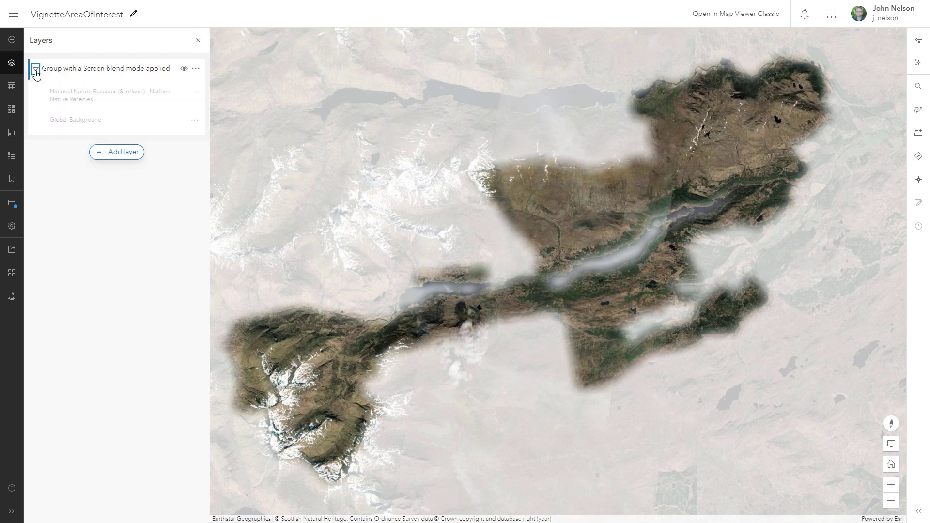
click(70, 121)
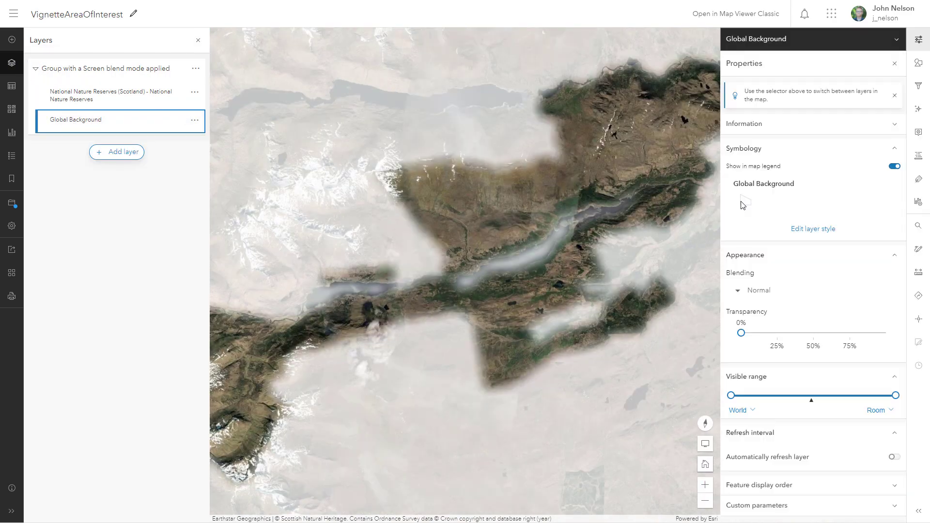
click(814, 227)
click(789, 218)
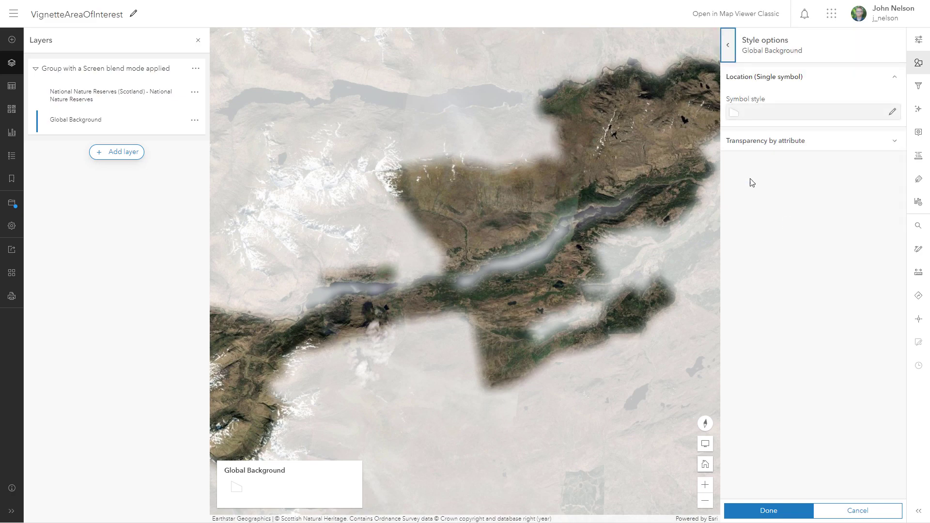
click(734, 113)
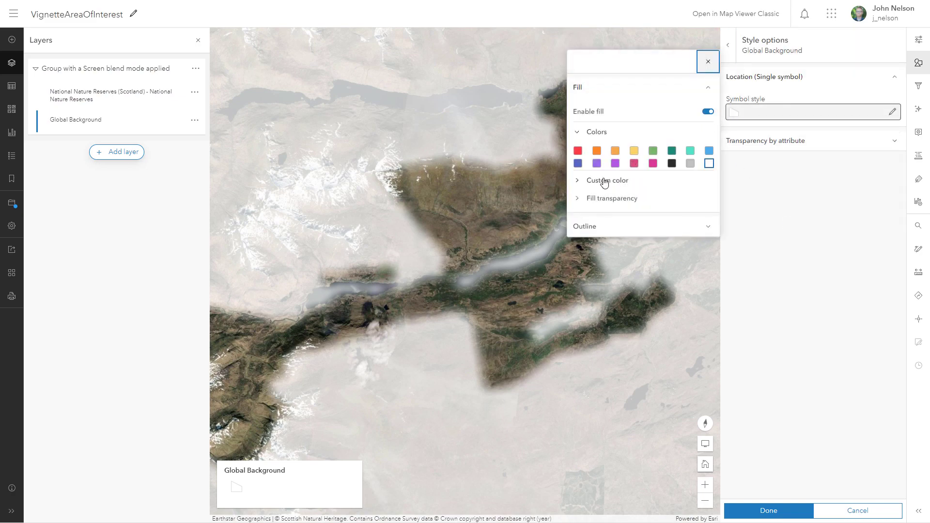
click(604, 181)
mouse_move(607, 232)
mouse_down()
mouse_move(573, 249)
mouse_move(567, 285)
mouse_up()
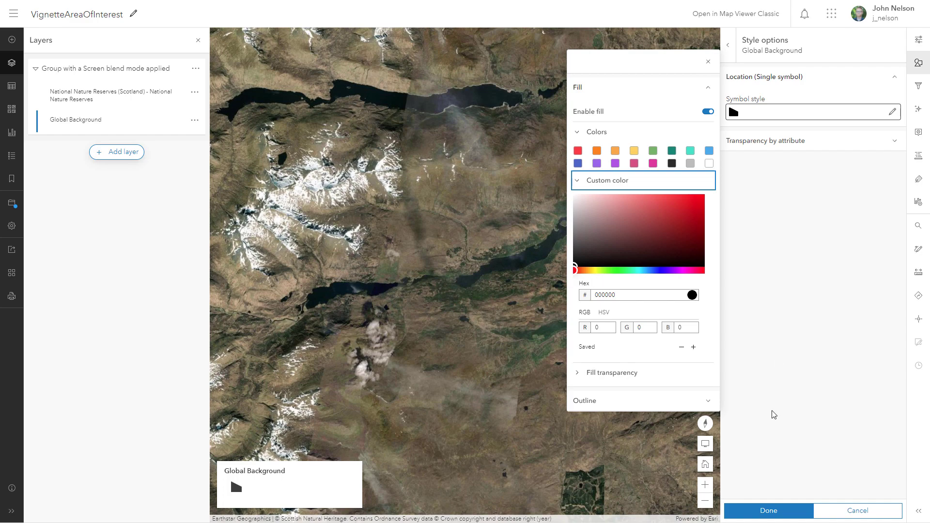
click(769, 511)
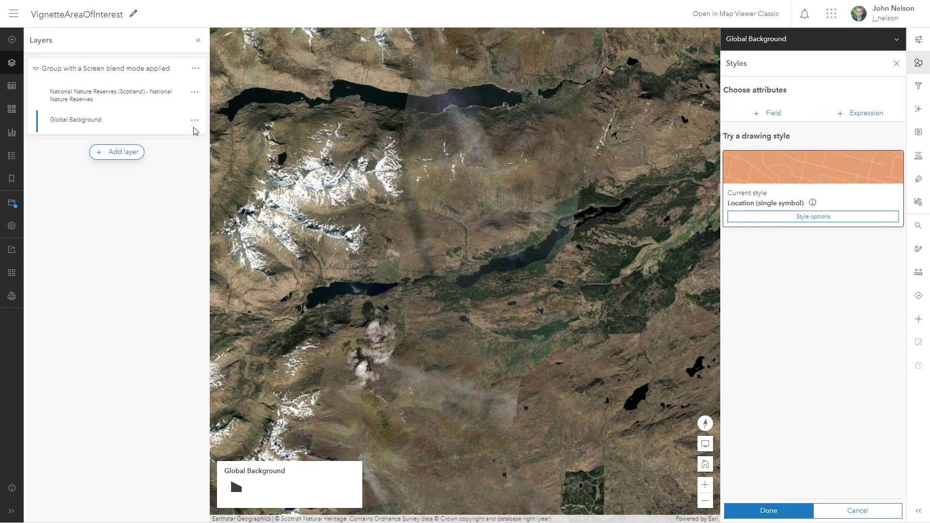
Set the National Nature Reserves (Scotland) layer's fill color to white and finish the styling.
click(96, 96)
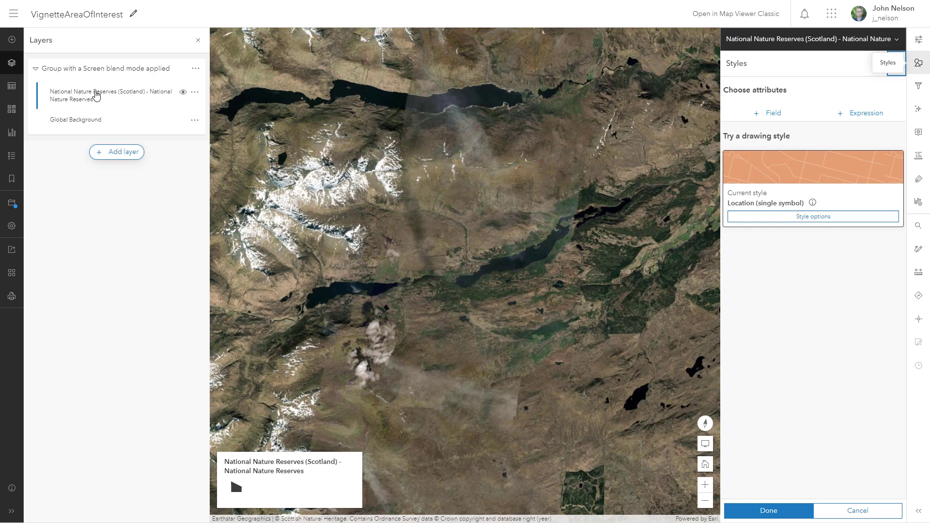
click(809, 218)
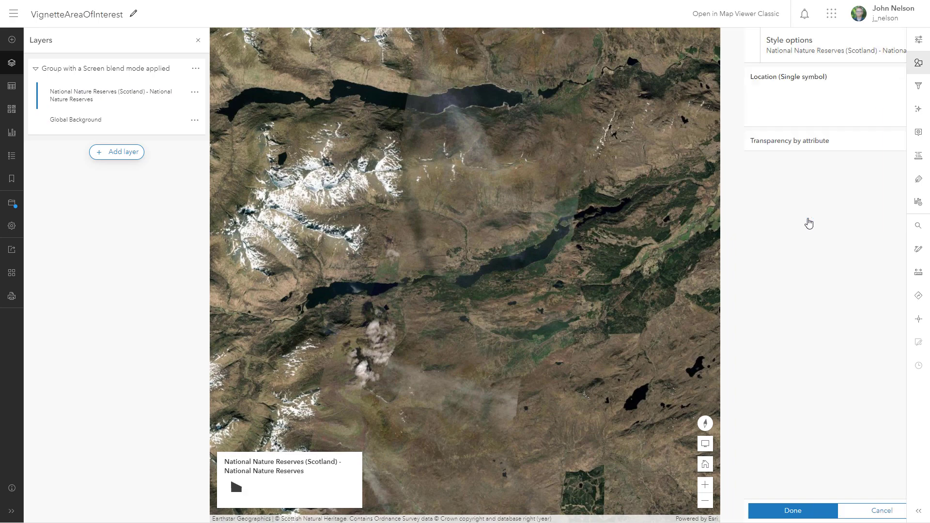
click(732, 115)
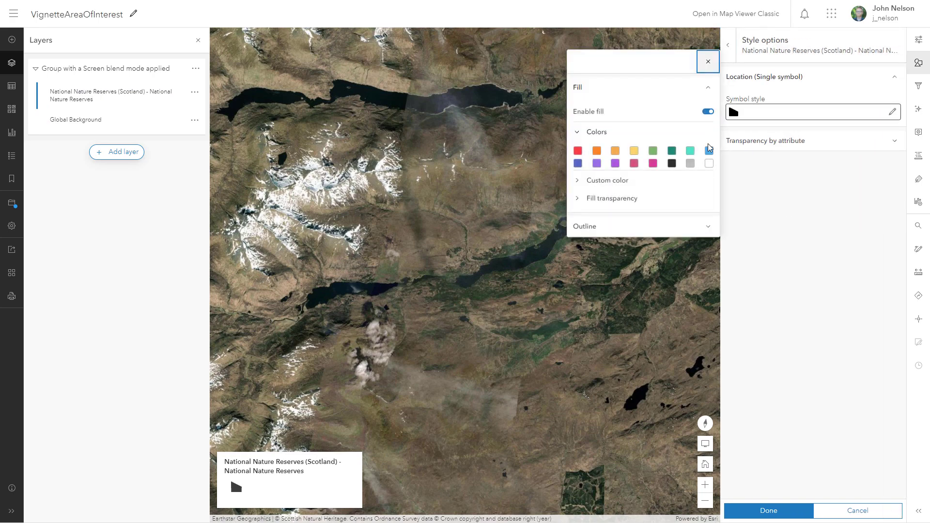
click(709, 164)
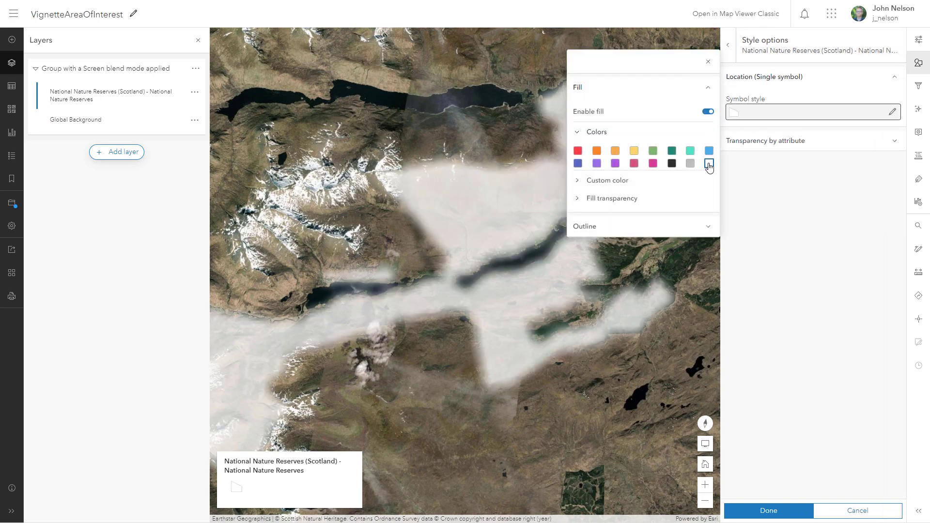
click(775, 511)
click(779, 510)
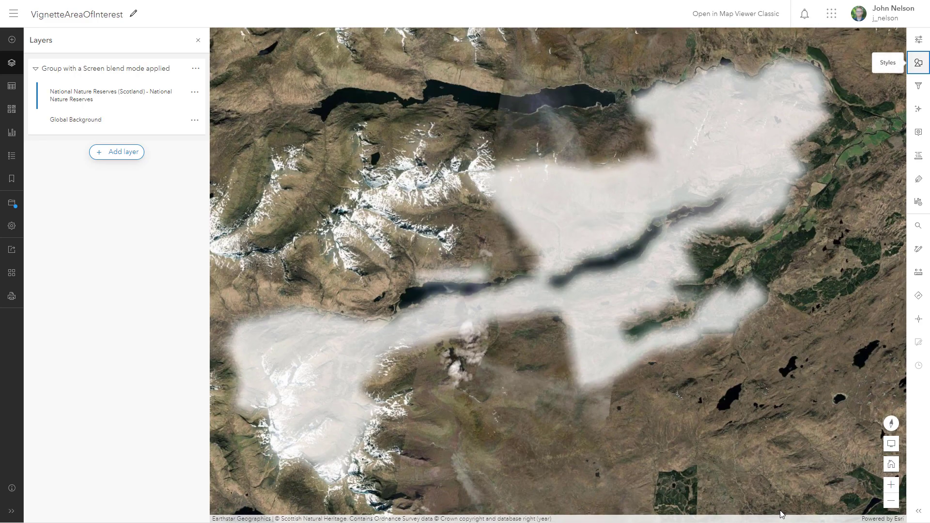
Change the group layer's blending mode to Multiply and close its properties.
click(115, 69)
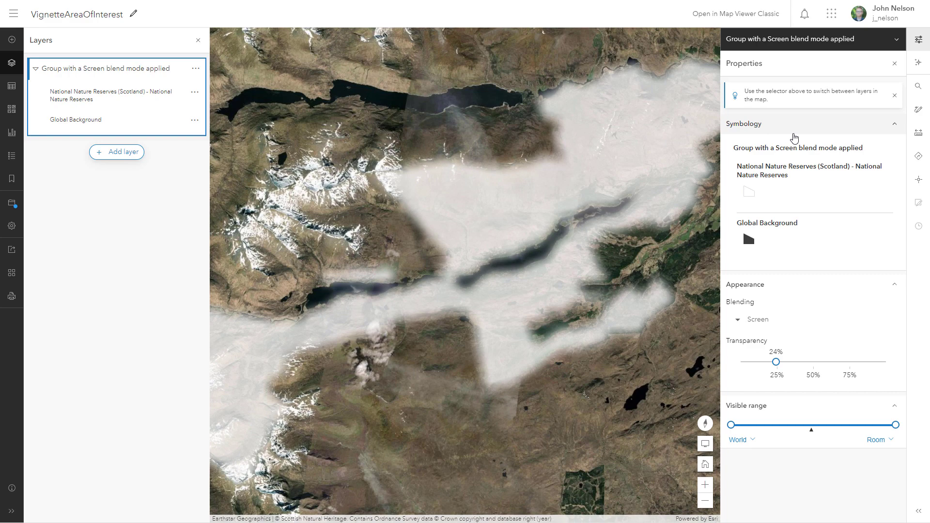
click(760, 319)
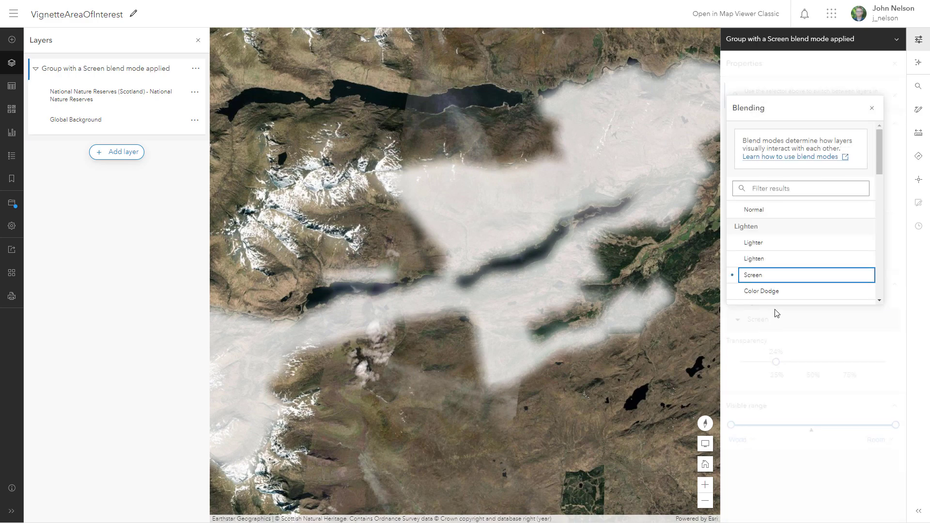
drag(878, 163, 883, 197)
click(774, 257)
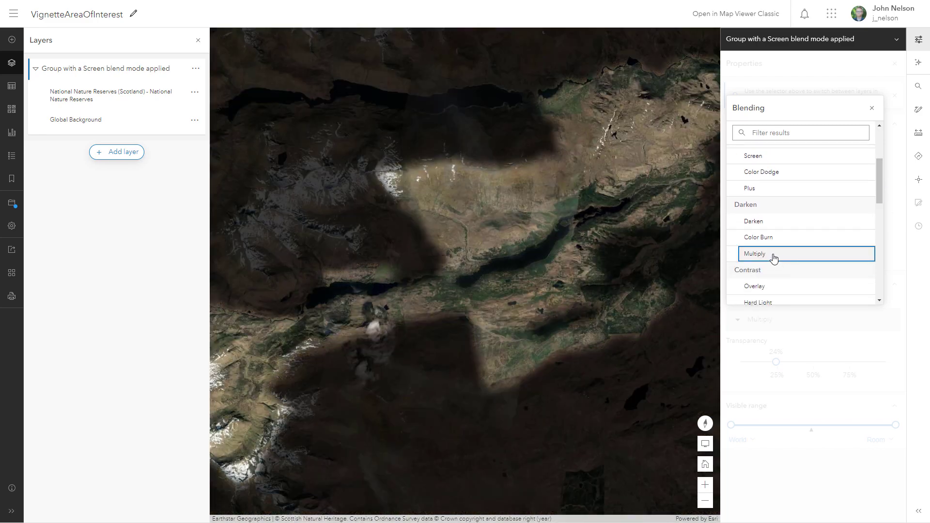
click(919, 40)
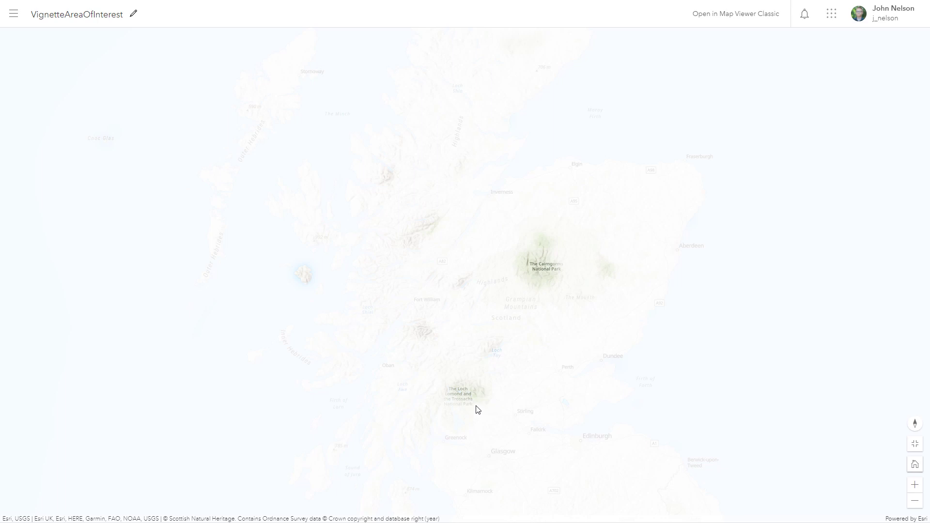
Examine the white vignette around the Scottish nature reserves at several scales, including the Cairngorms, the reserves further west and the offshore island.
scroll(478, 410, up, 5)
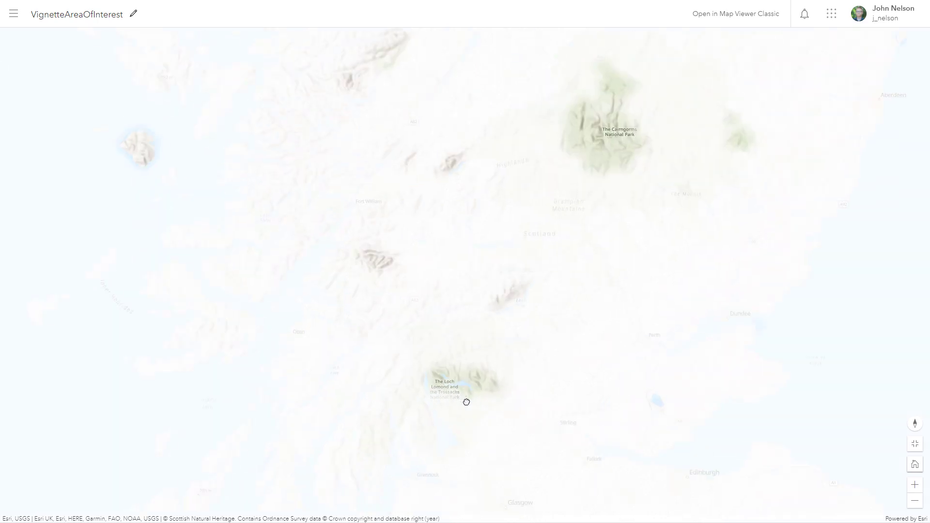
scroll(430, 332, down, 5)
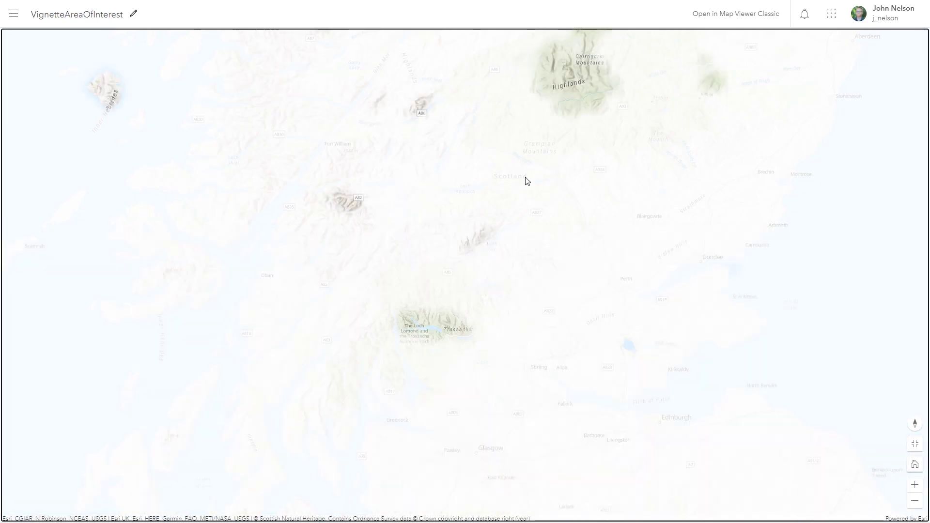
drag(525, 178, 483, 293)
scroll(517, 222, up, 3)
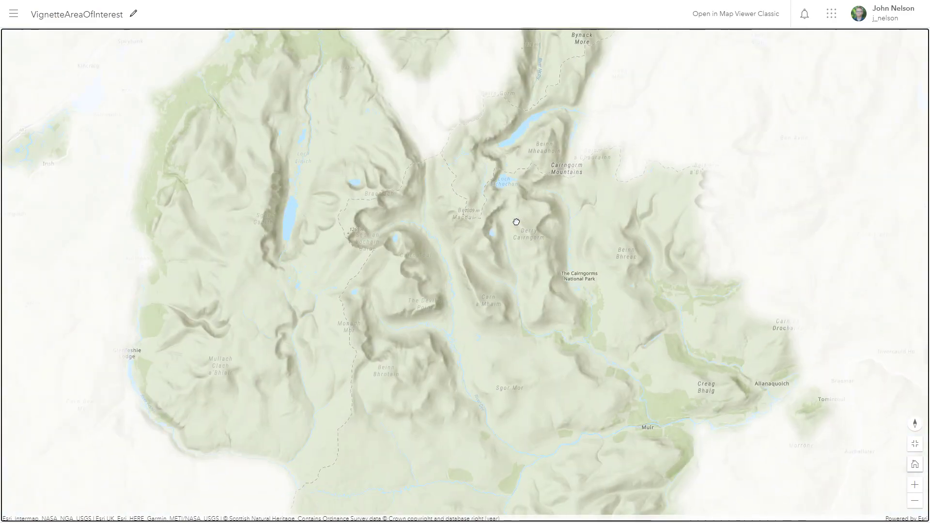
scroll(517, 222, down, 2)
scroll(517, 221, down, 4)
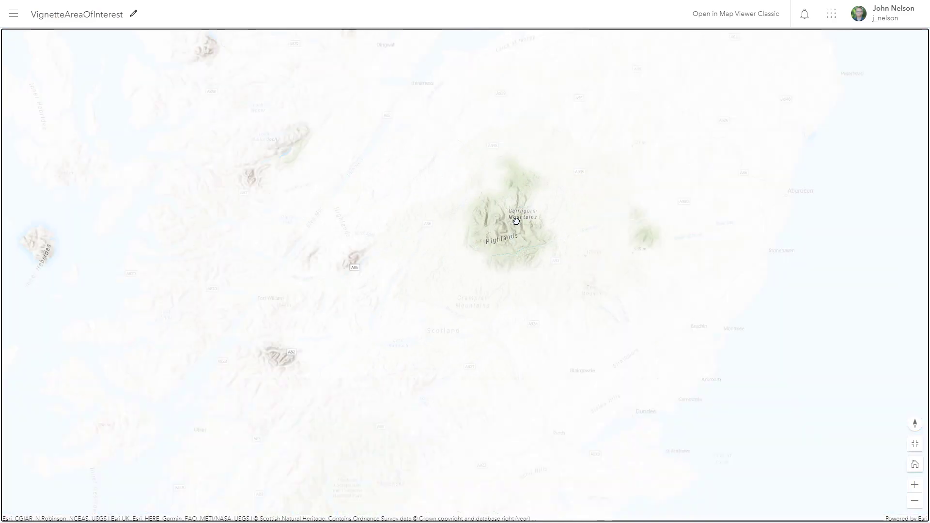
scroll(654, 228, up, 5)
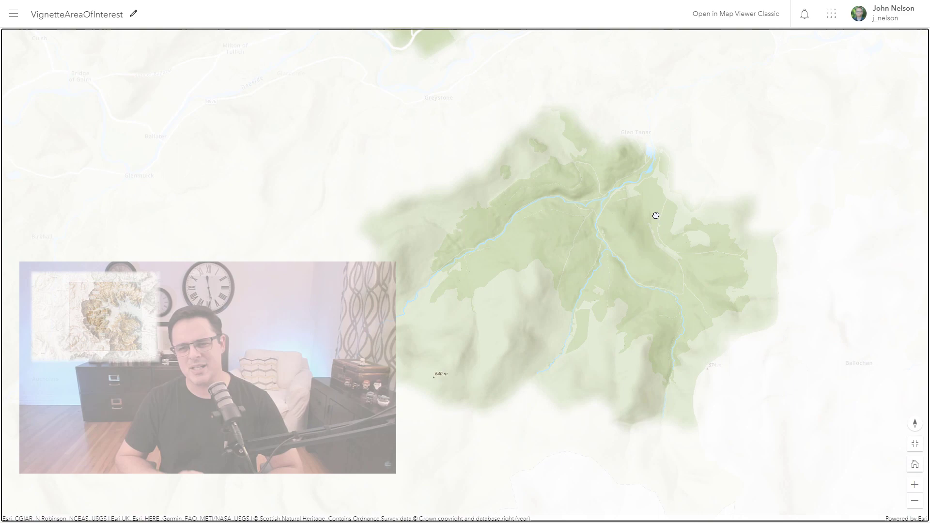
scroll(656, 215, down, 1)
scroll(655, 216, down, 4)
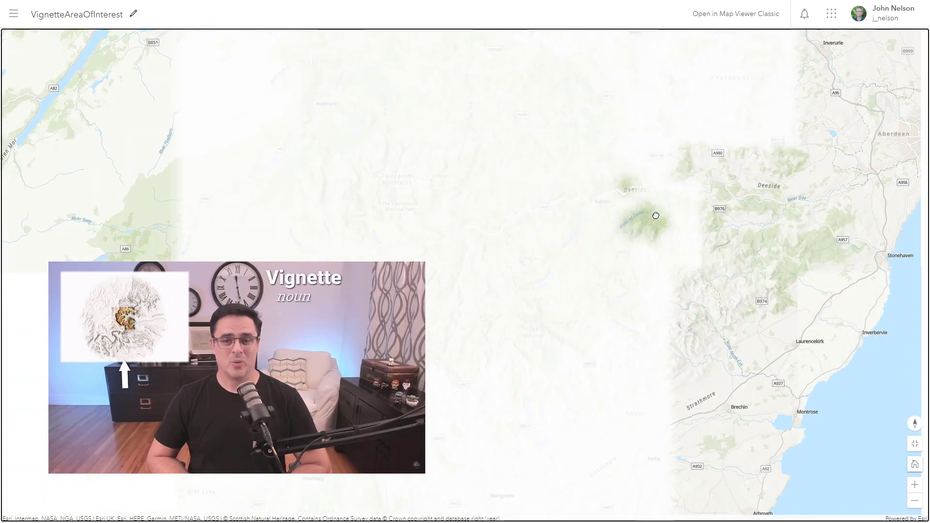
scroll(322, 135, up, 6)
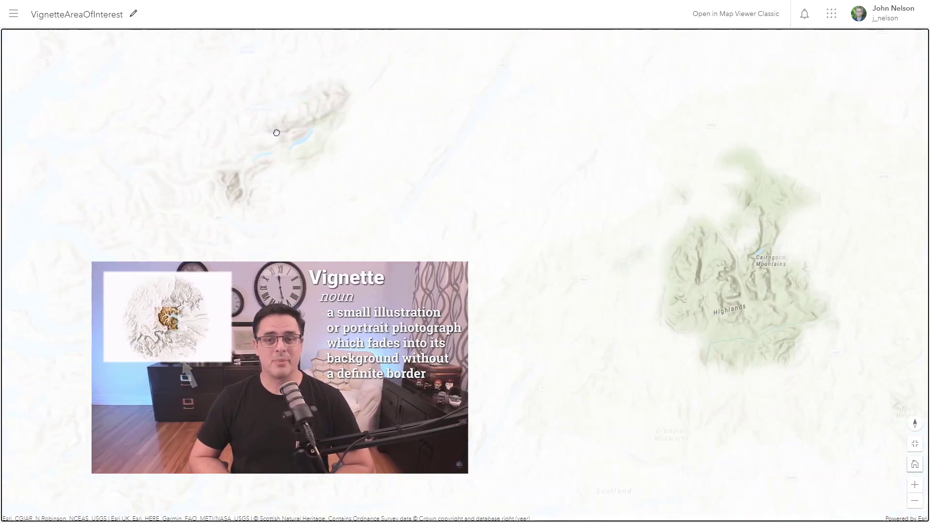
drag(353, 198, 451, 230)
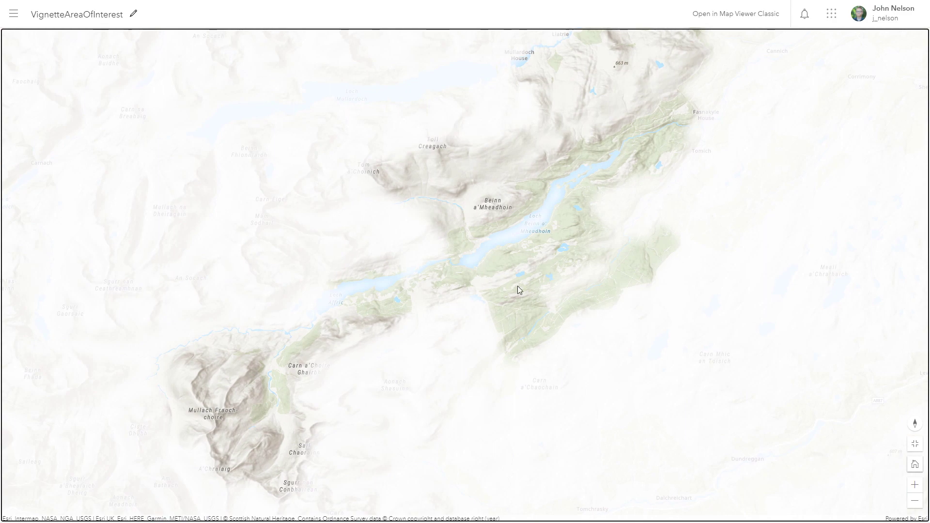
scroll(517, 287, down, 4)
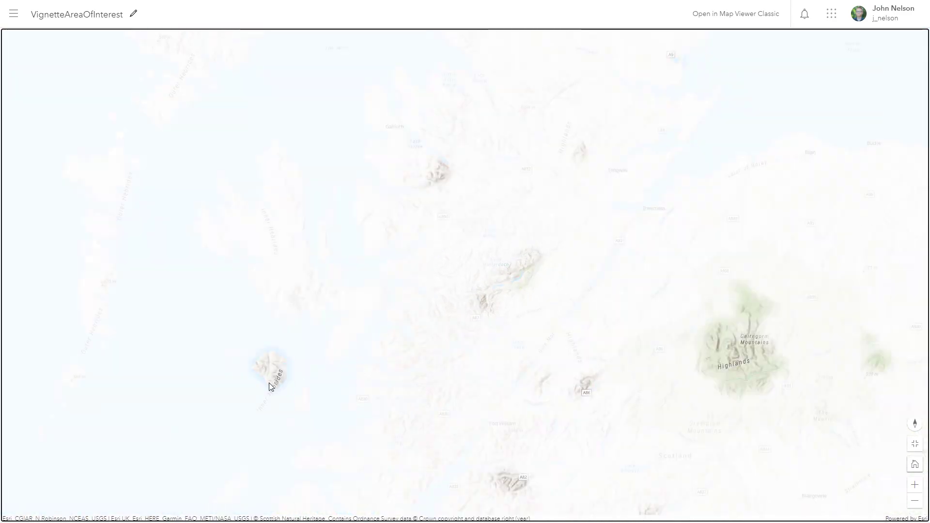
scroll(269, 381, up, 6)
drag(257, 353, 423, 298)
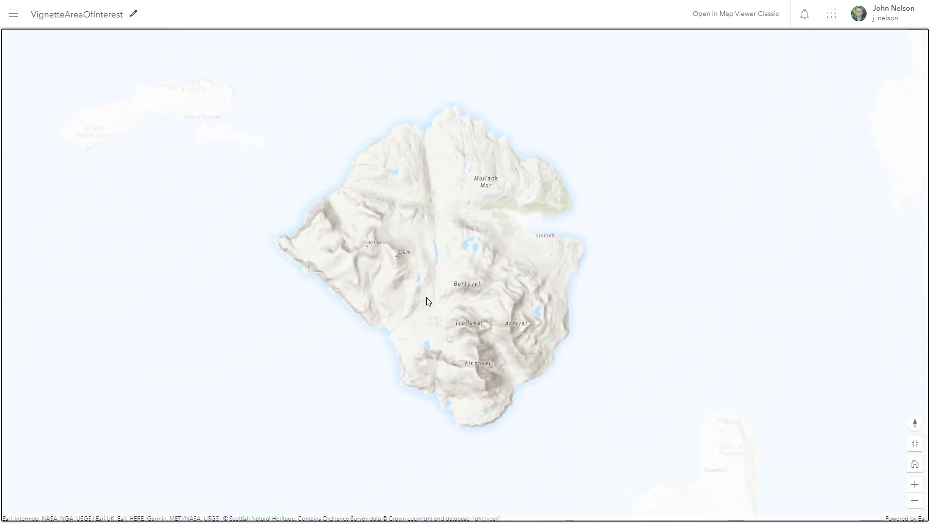